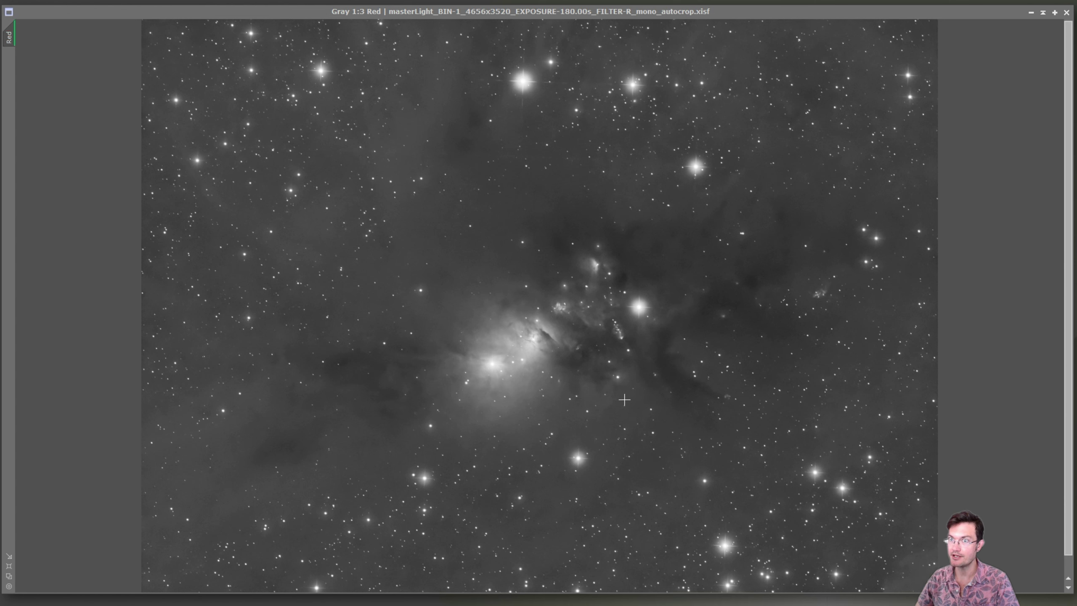
Compare the Red, Green and Blue channel masters, then minimize the Blue window
key(ctrl+Tab)
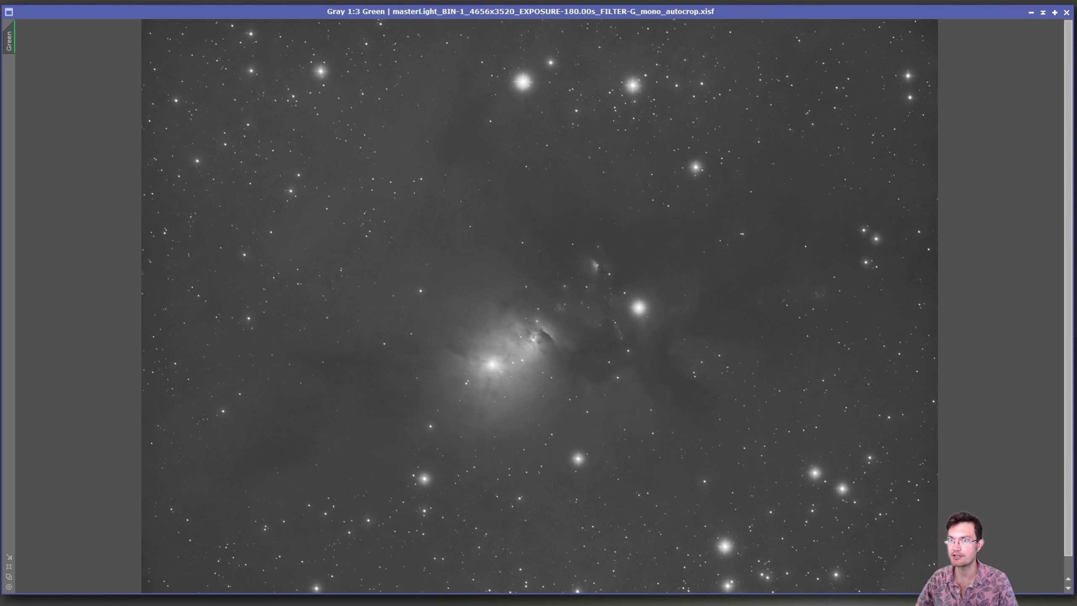
key(ctrl+Tab)
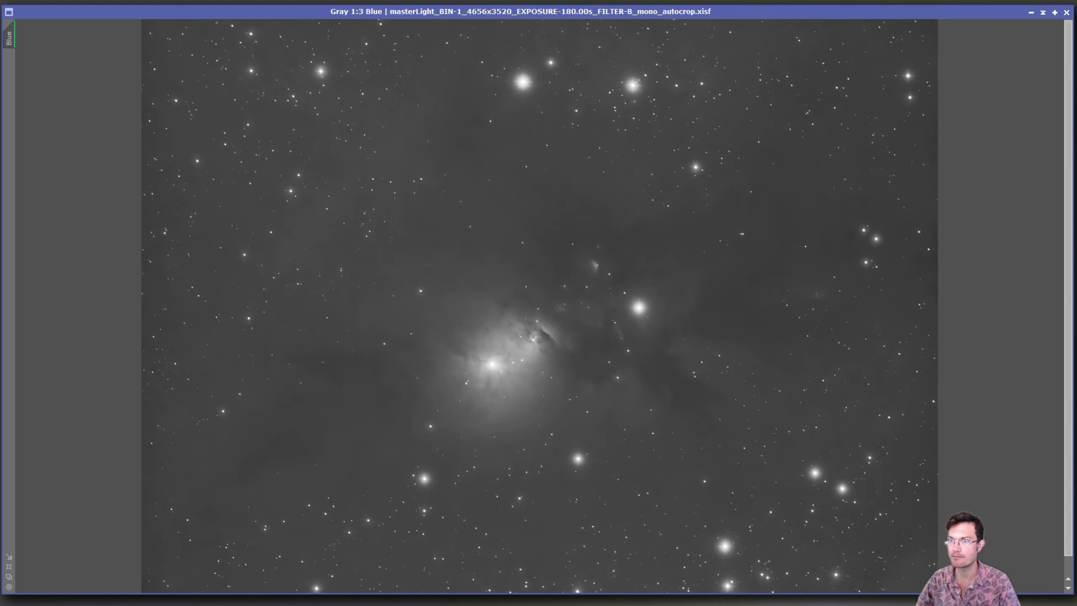
click(1031, 12)
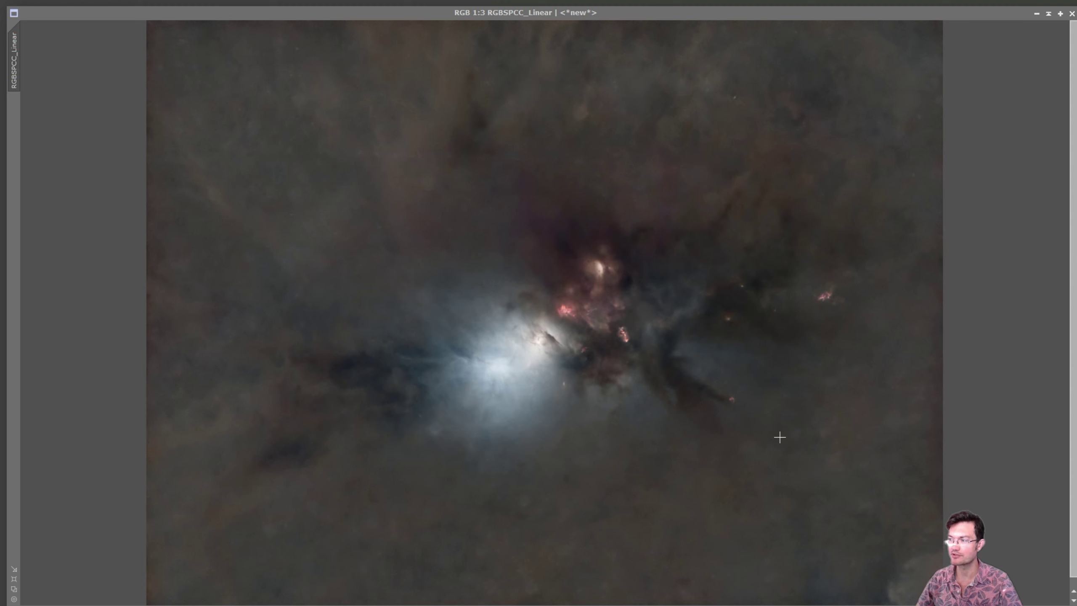
Apply an STF AutoStretch to the combined RGB image
click(548, 383)
key(ctrl+a)
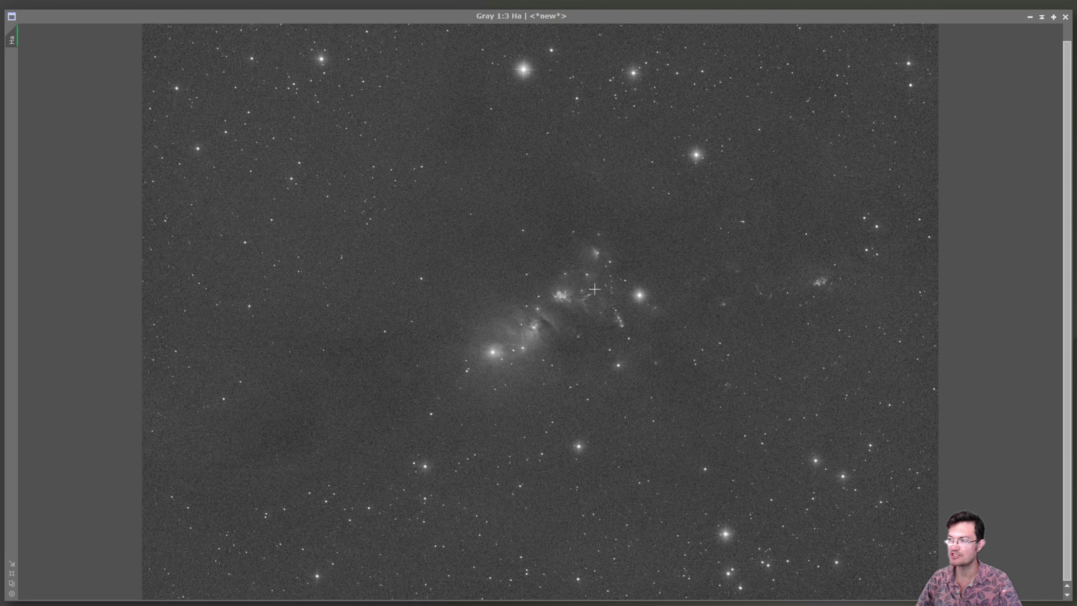
Zoom in and out to inspect the emission knots in the new HaNB image
scroll(617, 319, up, 2)
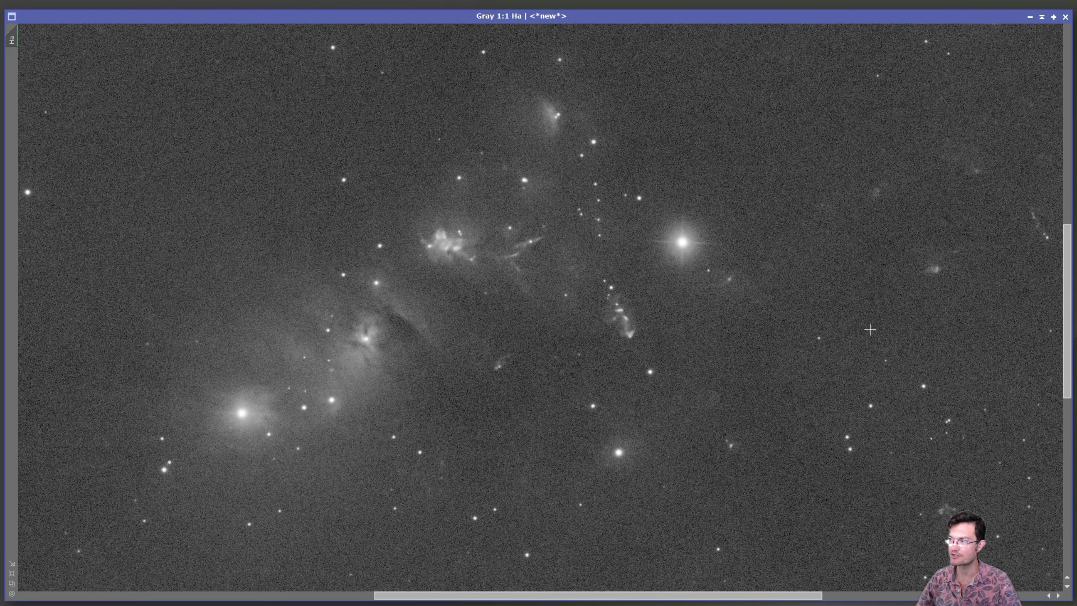
scroll(471, 309, down, 1)
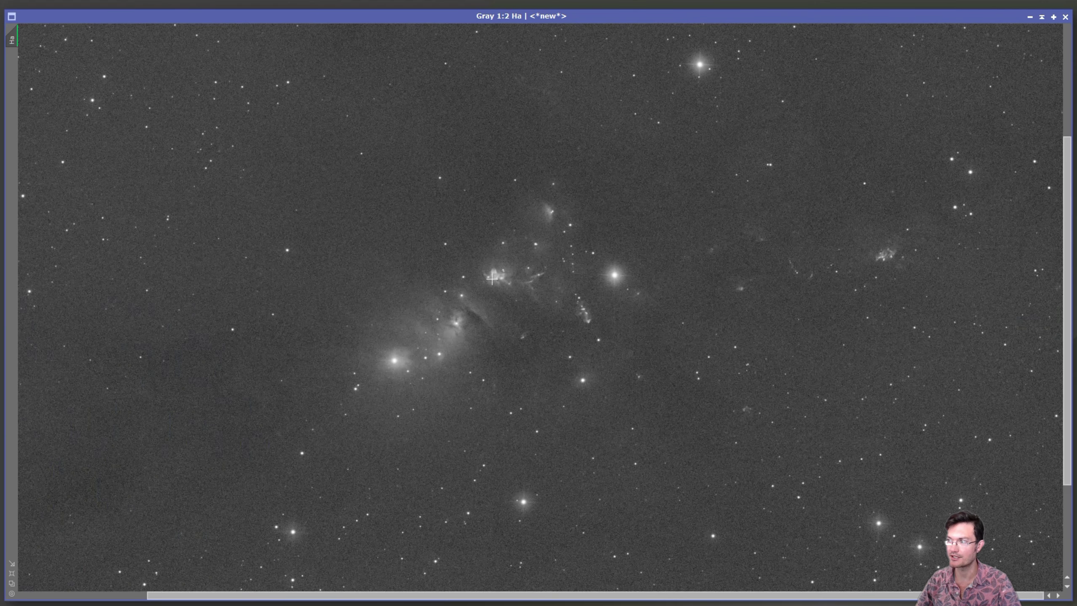
scroll(493, 296, down, 1)
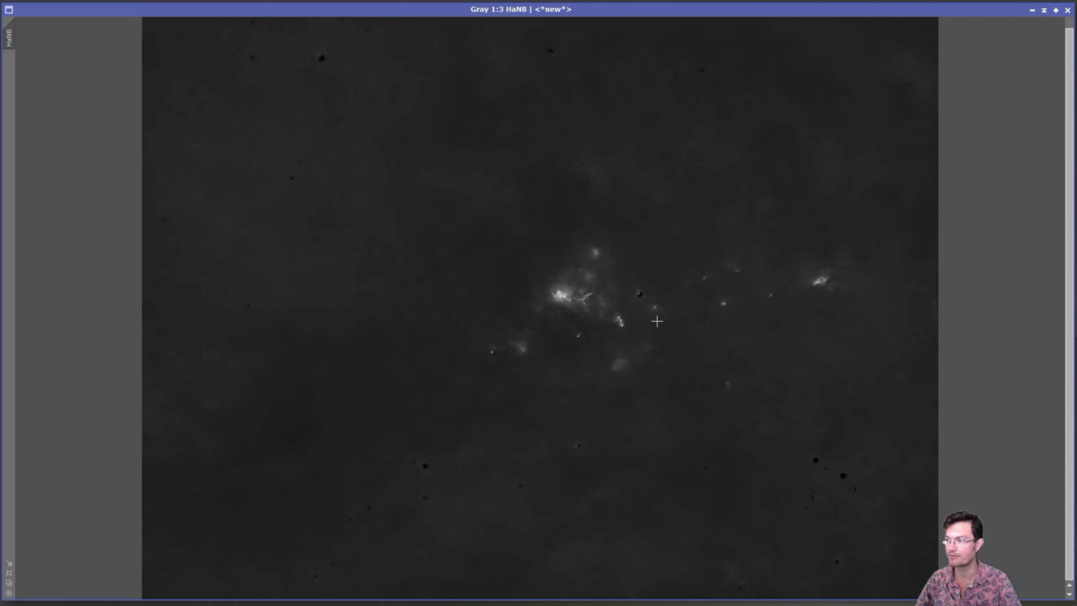
scroll(688, 293, up, 2)
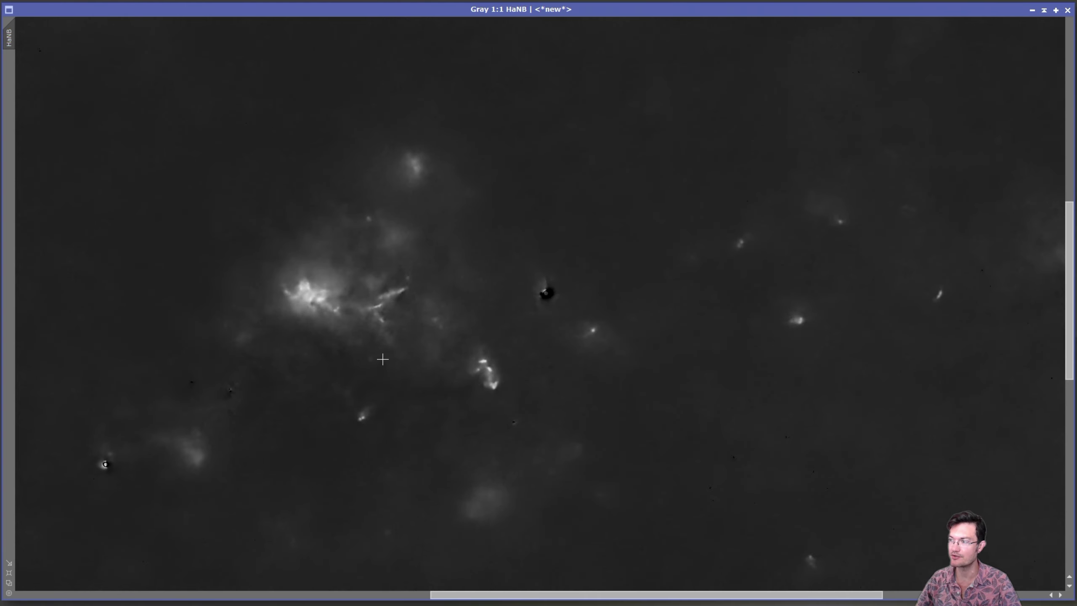
scroll(382, 359, down, 1)
scroll(458, 401, down, 1)
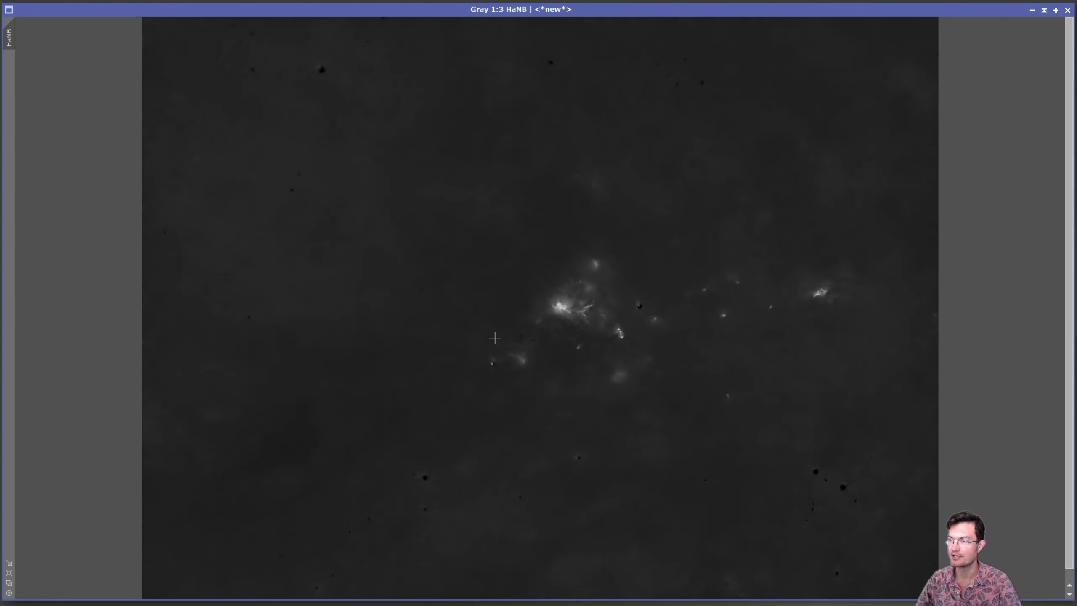
key(ctrl+a)
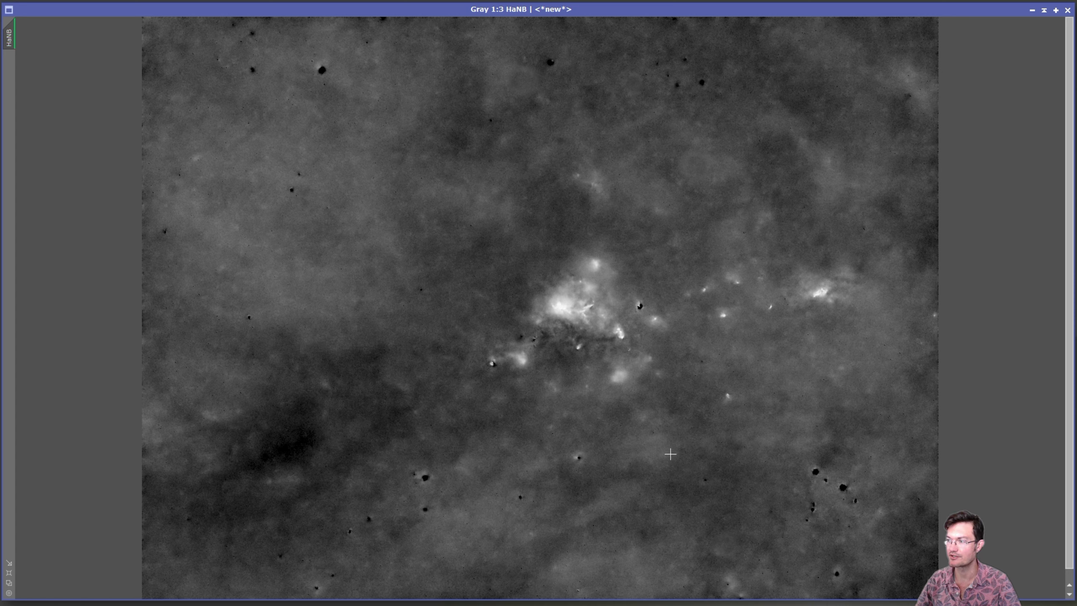
scroll(588, 324, down, 2)
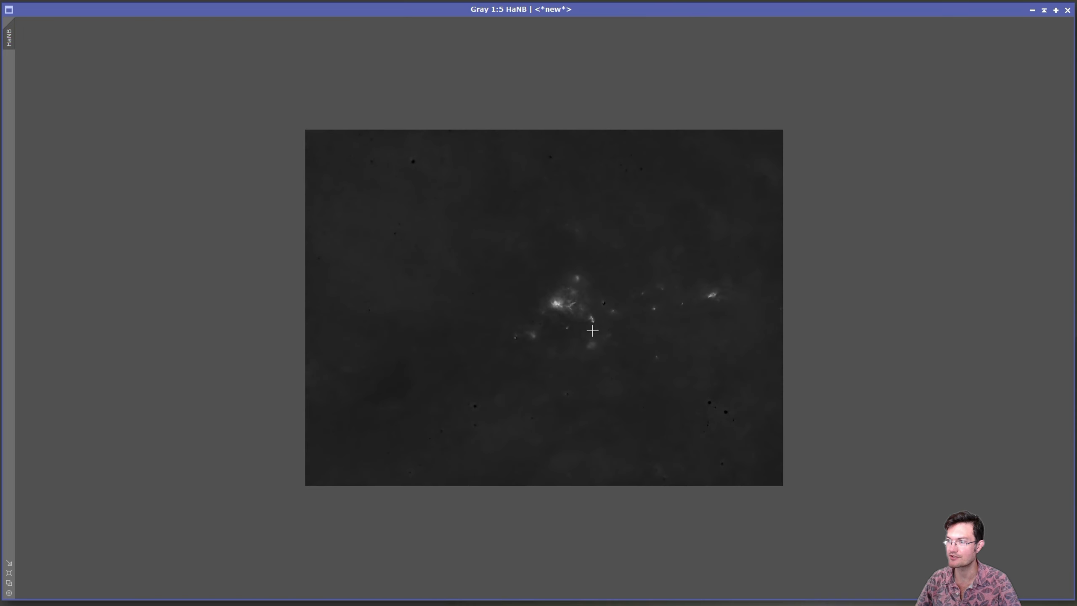
scroll(588, 325, up, 3)
scroll(627, 279, up, 2)
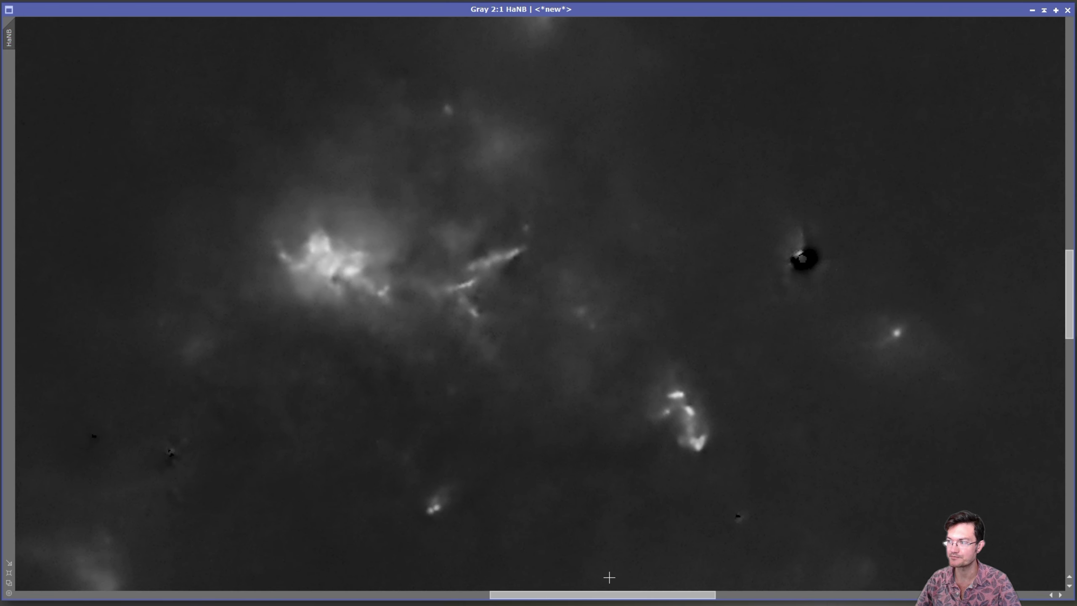
scroll(674, 445, down, 1)
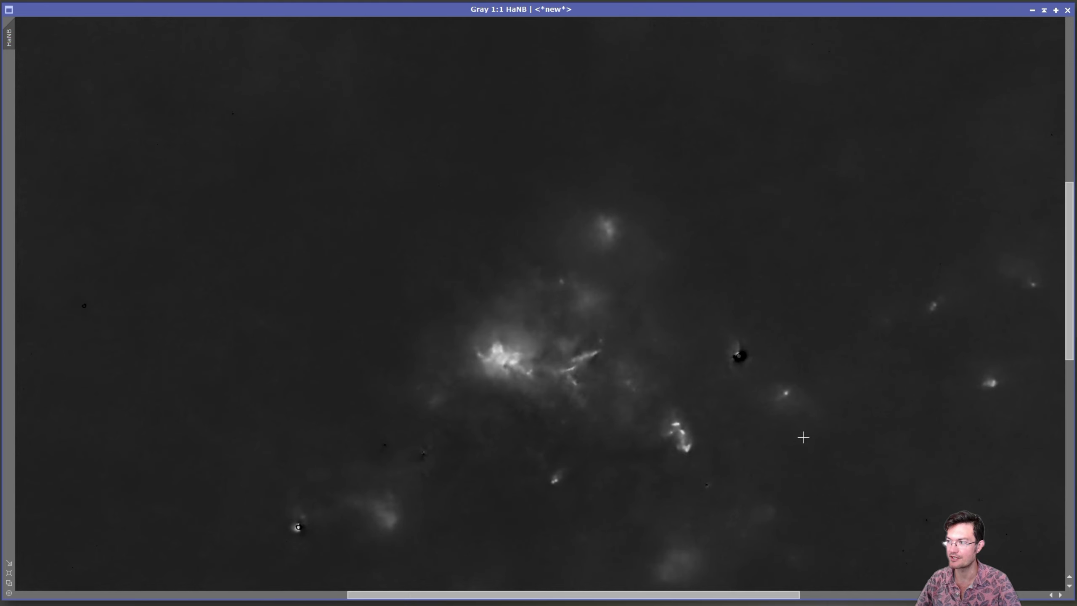
scroll(816, 408, up, 1)
mouse_move(755, 377)
mouse_down()
mouse_move(743, 366)
mouse_move(762, 375)
mouse_move(752, 385)
mouse_move(753, 368)
mouse_move(732, 390)
mouse_move(759, 368)
mouse_move(758, 382)
mouse_up()
Zoom around RGBSPCC_Linear and read pixel values at the red emission knot
scroll(705, 425, down, 1)
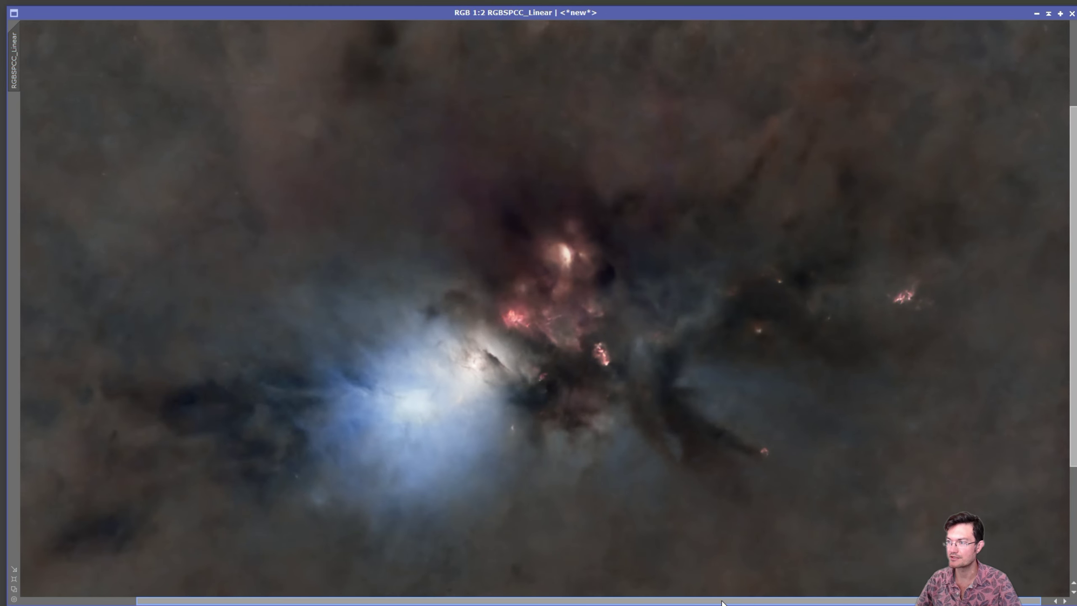
drag(720, 598, 750, 602)
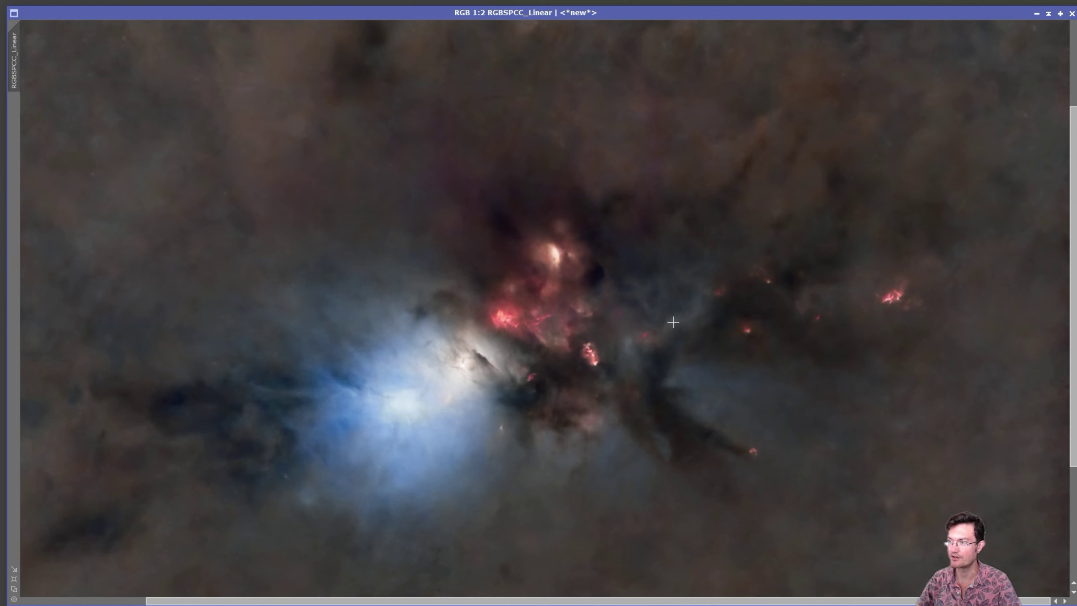
scroll(672, 322, up, 1)
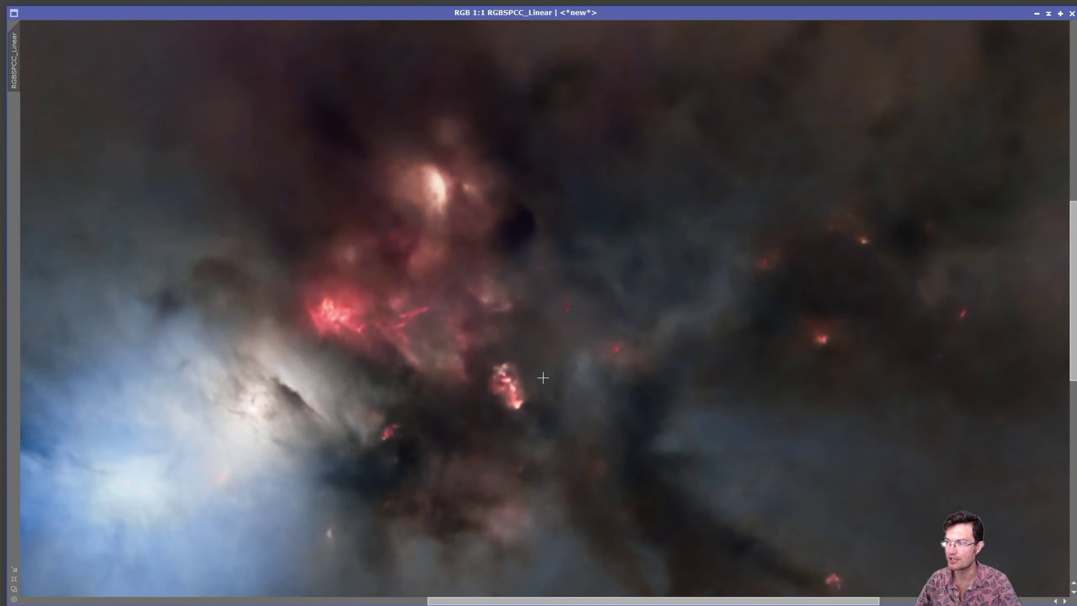
scroll(564, 402, down, 1)
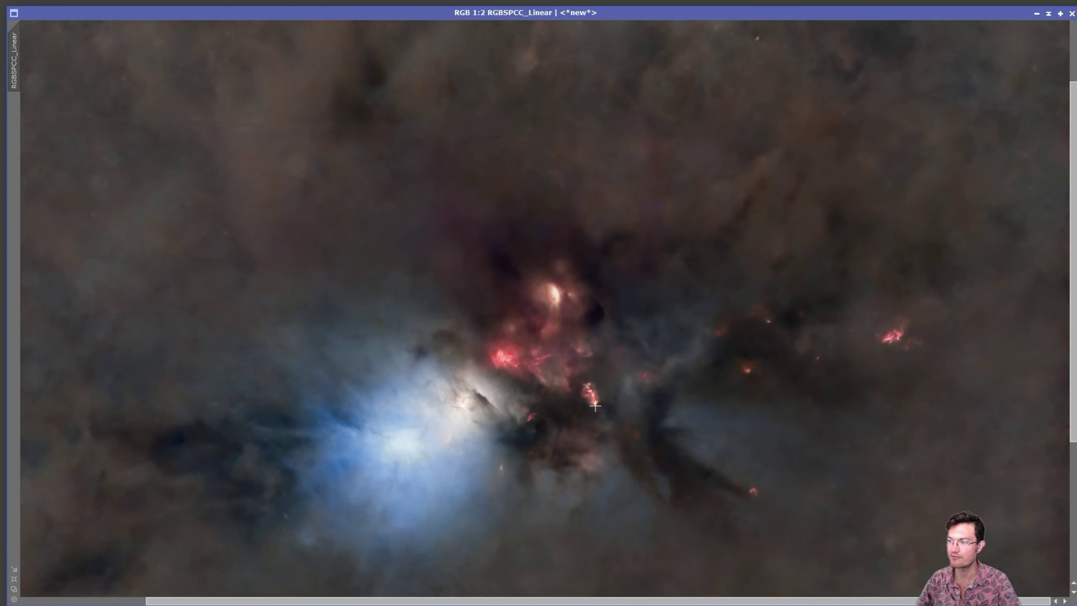
scroll(595, 406, up, 1)
scroll(710, 356, up, 1)
mouse_move(663, 349)
mouse_down()
mouse_move(691, 323)
mouse_move(668, 345)
mouse_up()
scroll(666, 349, down, 2)
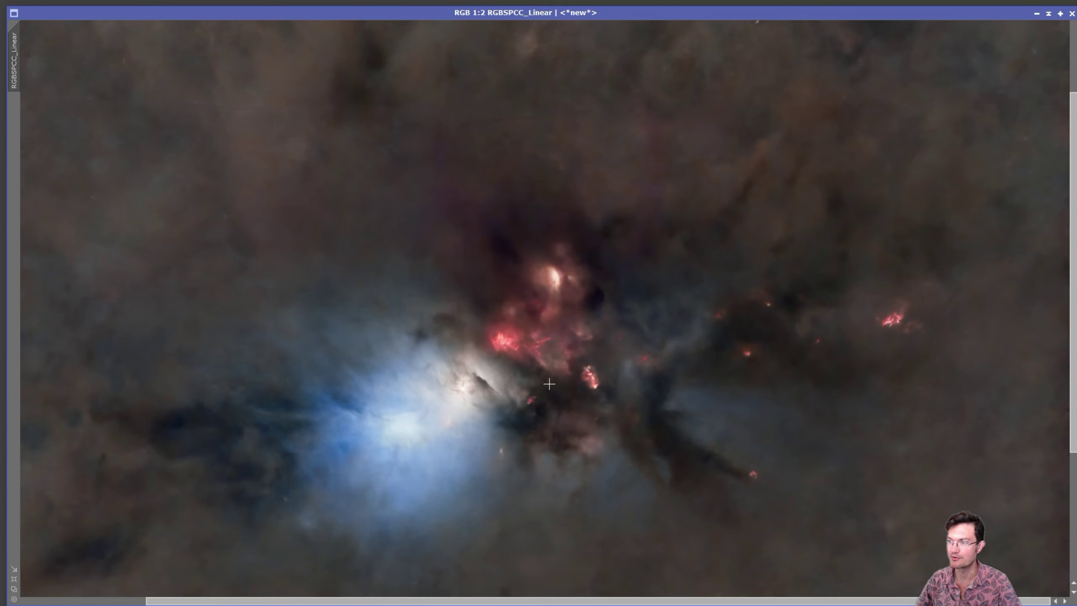
scroll(466, 382, up, 1)
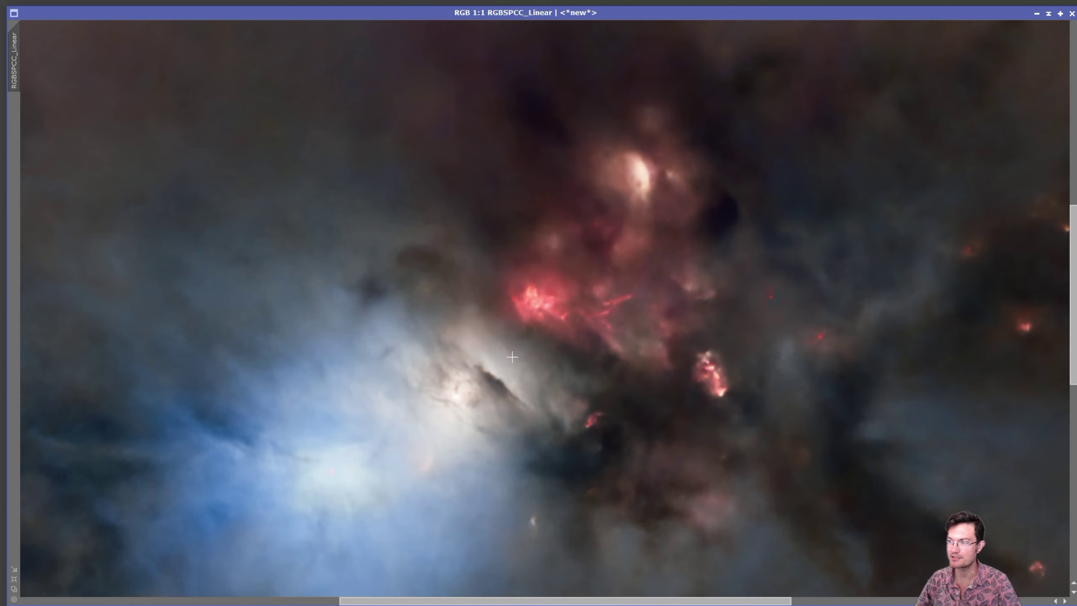
Sample colour values across the nebula, then bring up RGBSPCC_LinearStarless
drag(346, 468, 590, 383)
scroll(591, 383, down, 1)
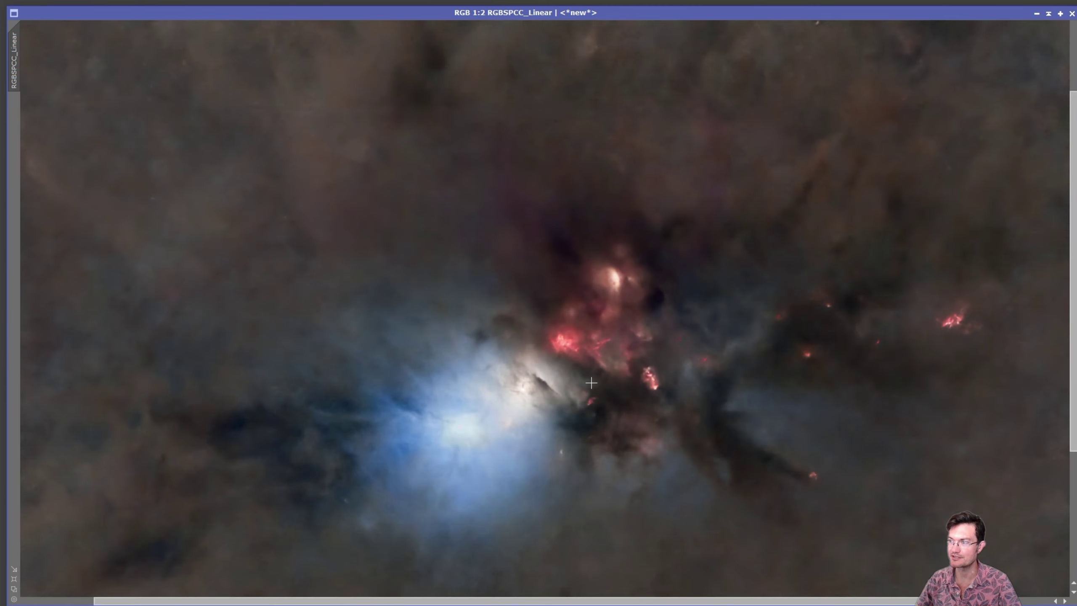
scroll(601, 386, down, 1)
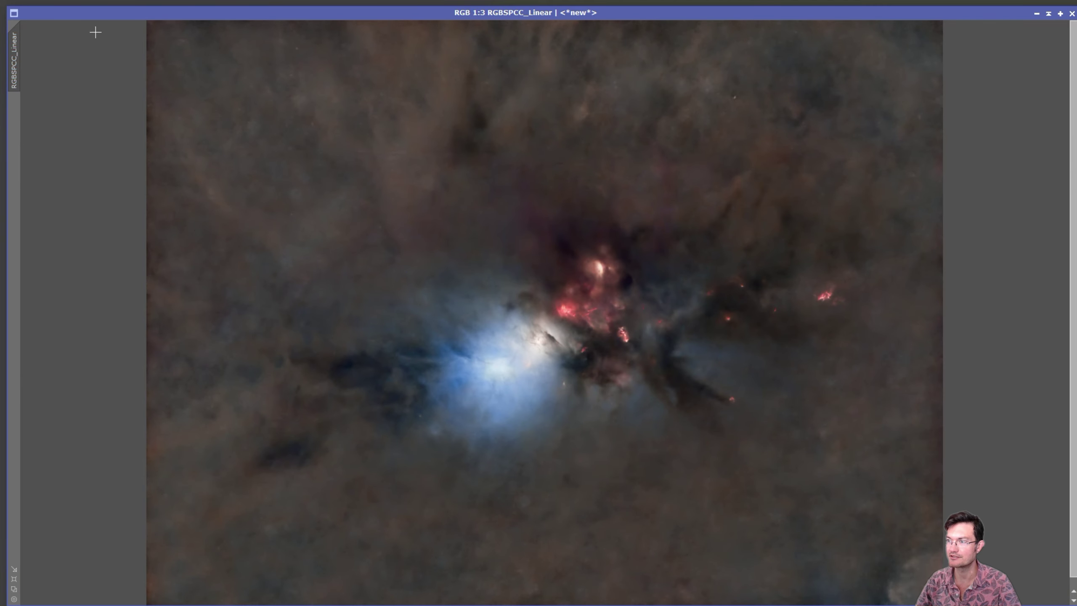
click(29, 1)
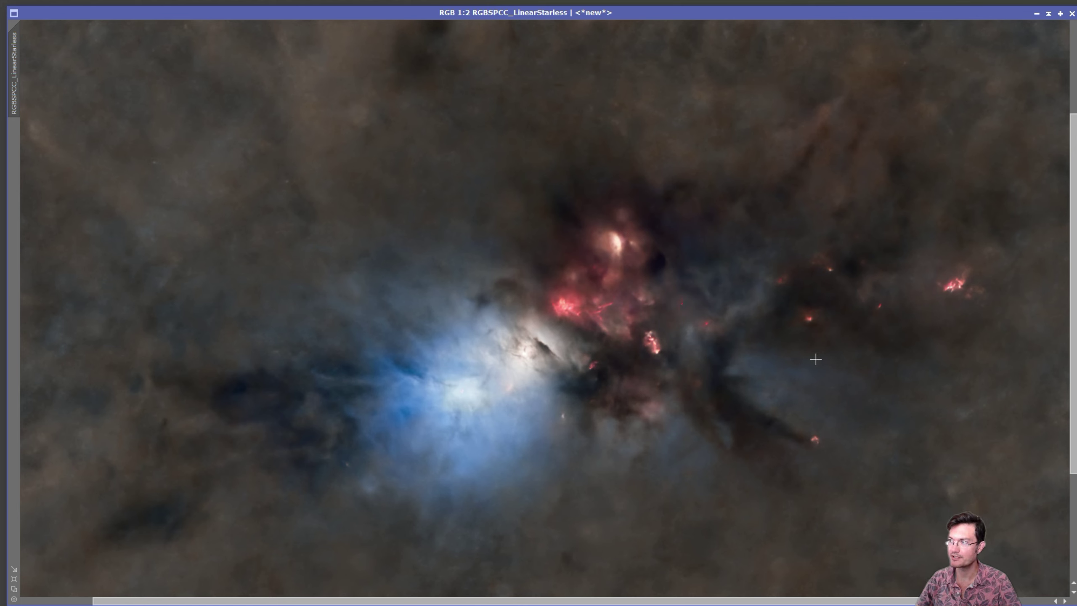
Zoom the starless image out to 1:3 to see it whole
key(minus)
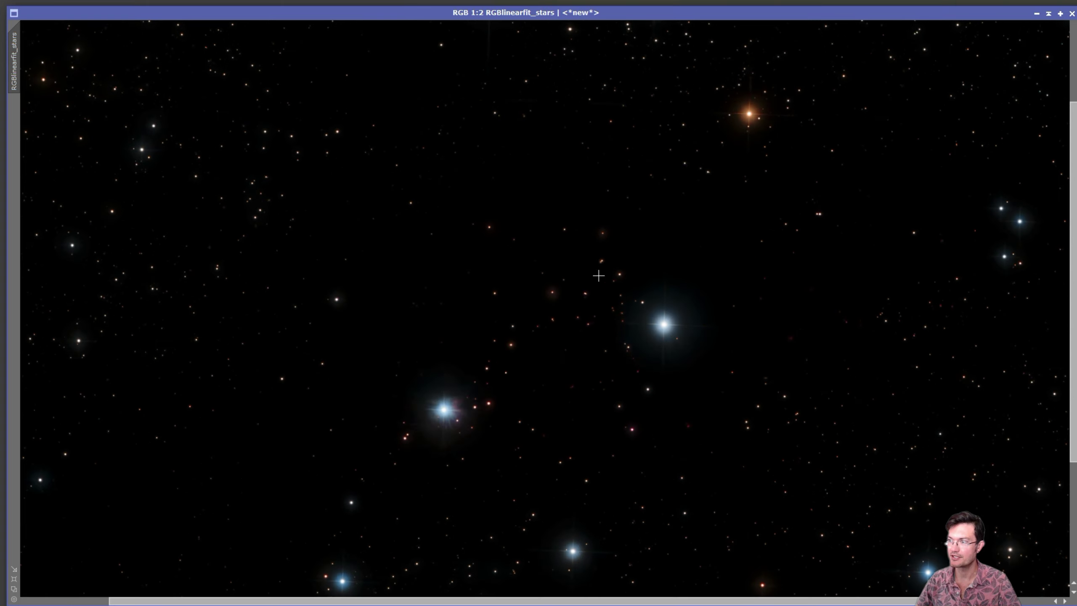
scroll(602, 276, up, 1)
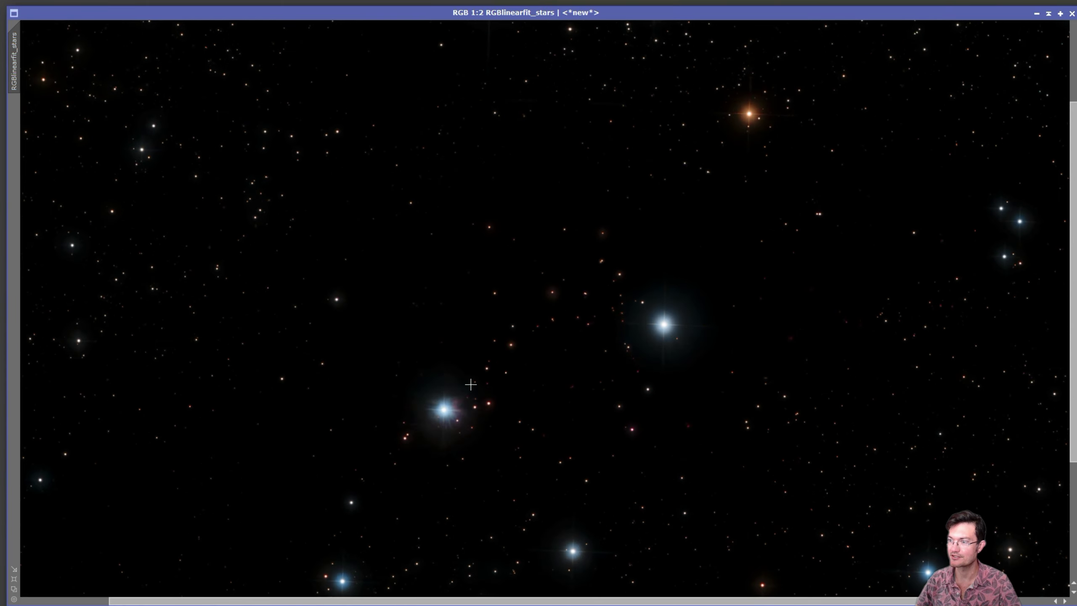
scroll(471, 384, down, 1)
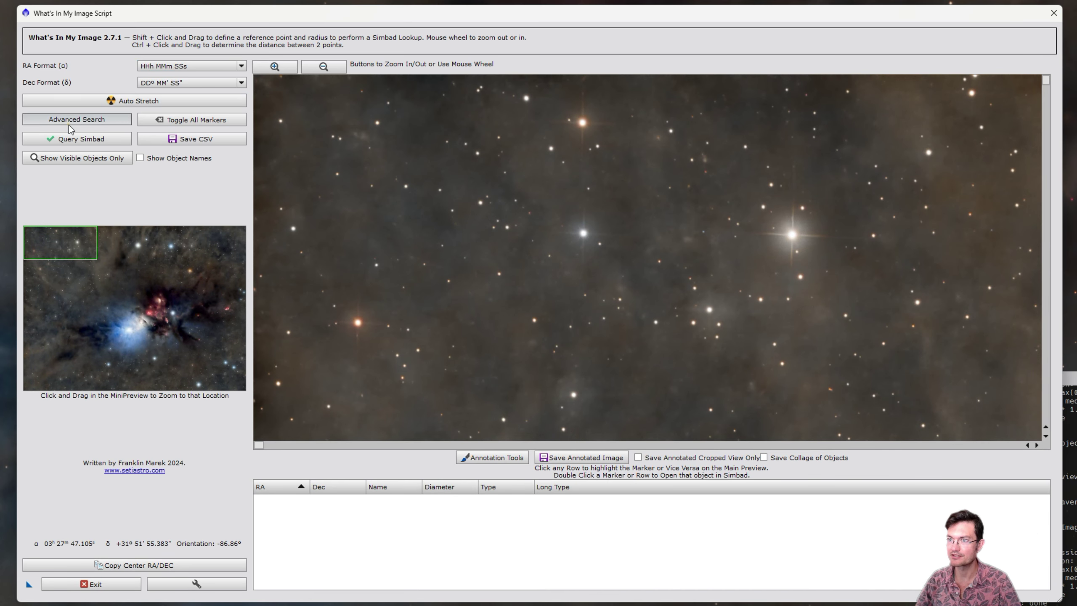
Tick Herbig-Haro Object (HH) in the Advanced Search object-type list
click(76, 122)
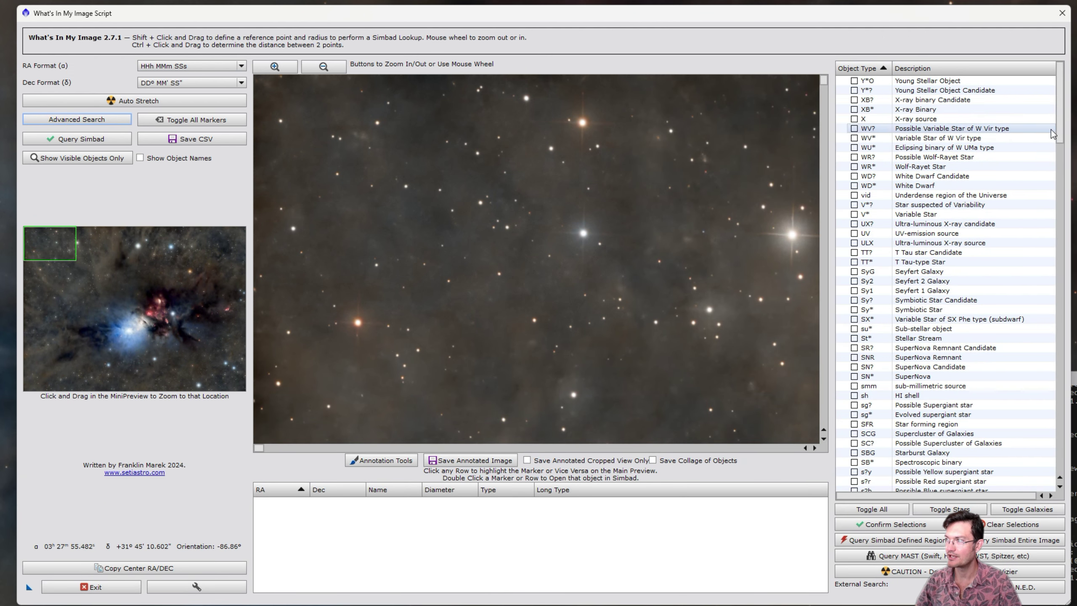
drag(1053, 134, 1053, 339)
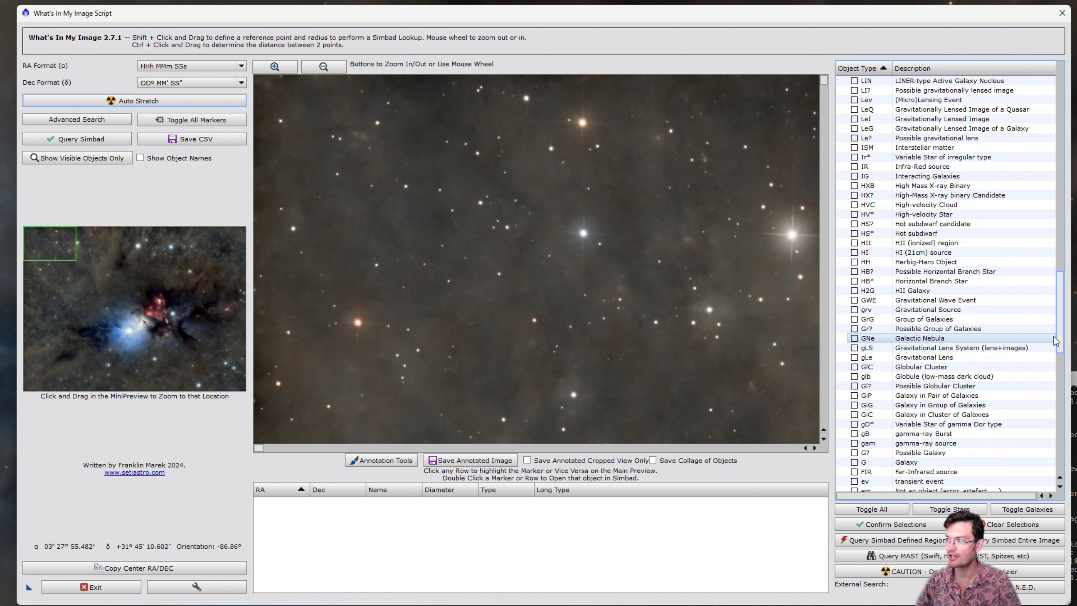
click(853, 261)
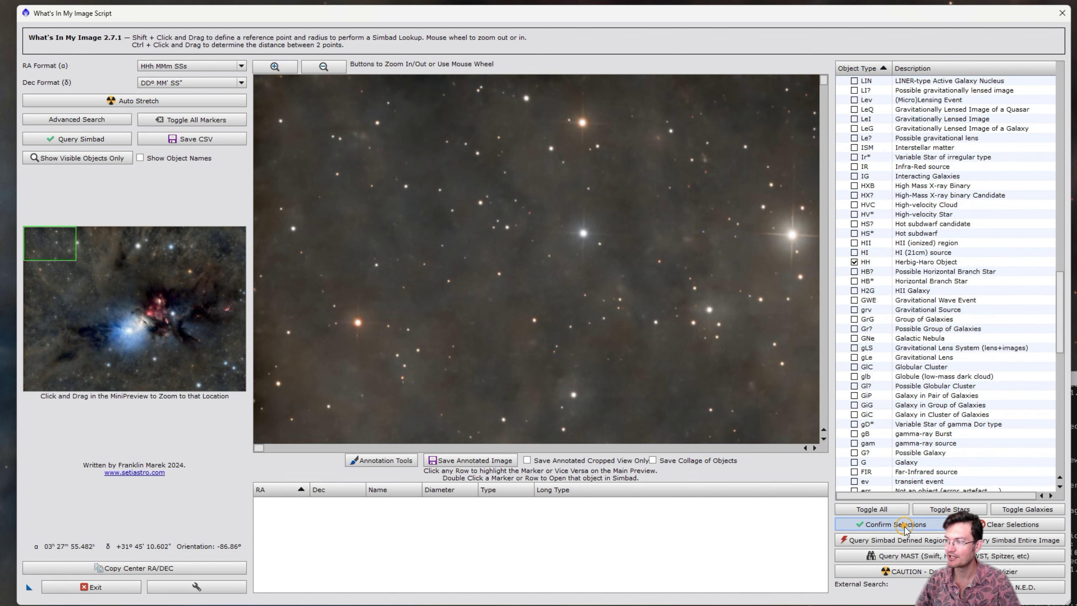
Frame the blue reflection nebula and core in the MiniPreview
click(128, 319)
scroll(143, 322, down, 4)
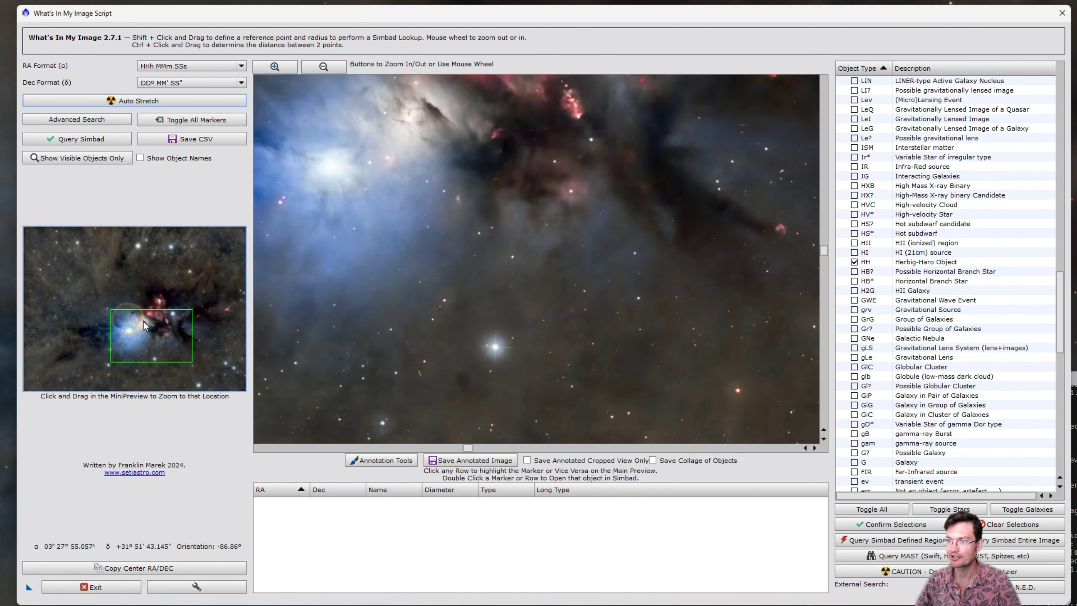
drag(129, 309, 124, 292)
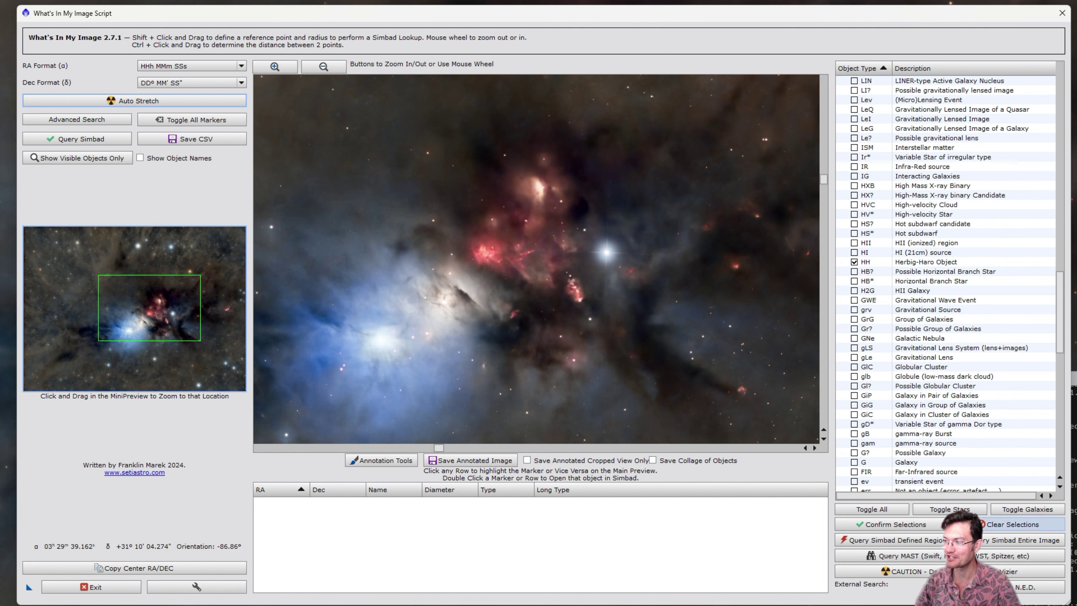
Query Simbad for the entire image and pan the preview over the red nebula
click(987, 540)
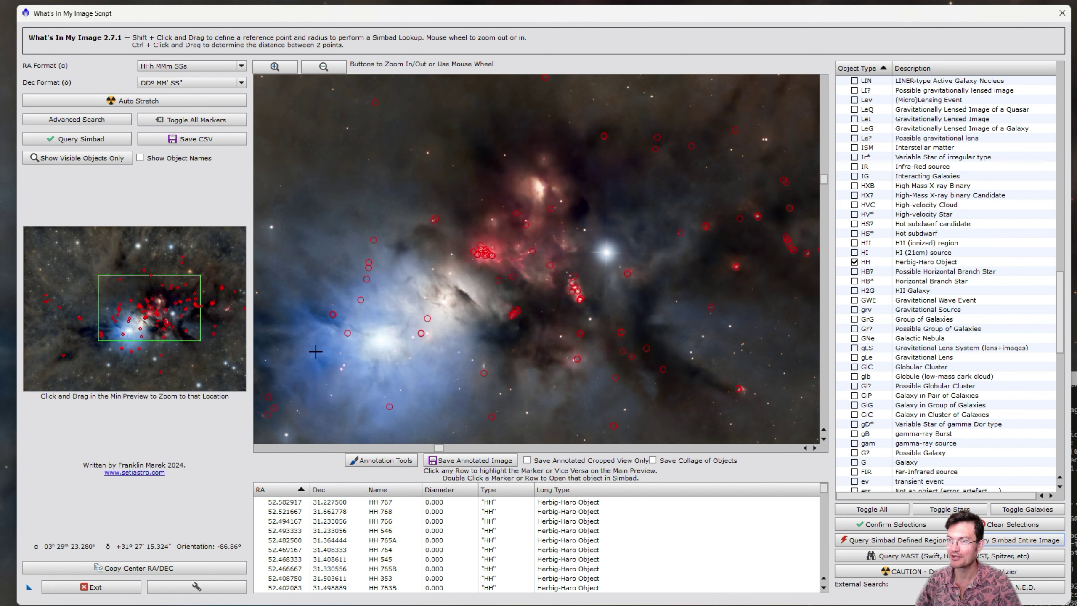
click(186, 316)
mouse_move(189, 321)
mouse_down()
mouse_move(115, 288)
mouse_move(82, 305)
mouse_move(184, 312)
mouse_move(169, 313)
mouse_up()
scroll(169, 312, down, 1)
scroll(169, 316, up, 3)
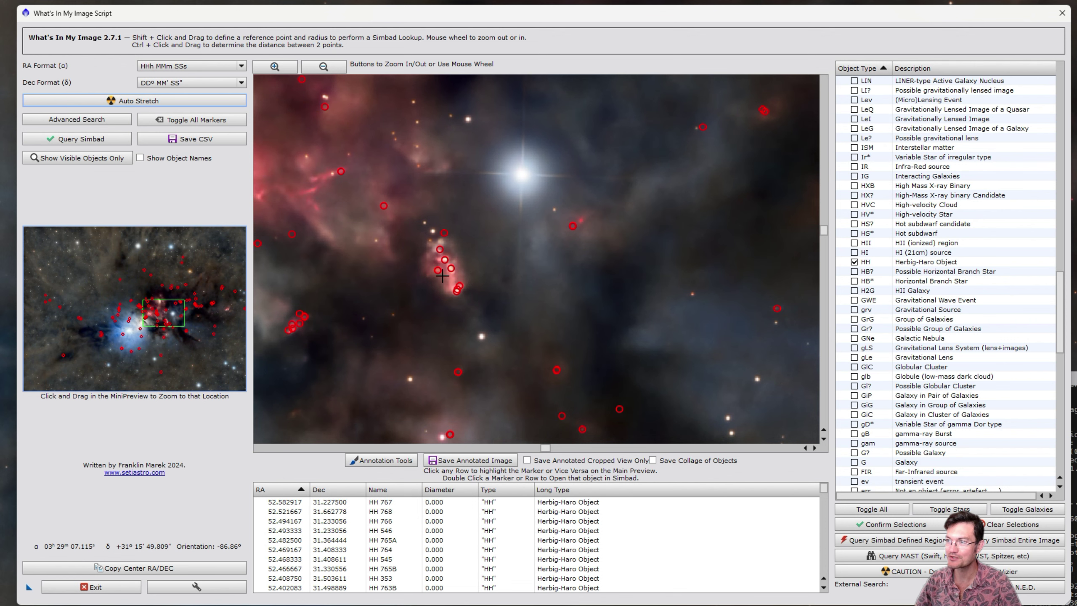
drag(541, 256, 595, 306)
Highlight individual Herbig-Haro markers, then pan to the red nebula near the bright star
click(207, 309)
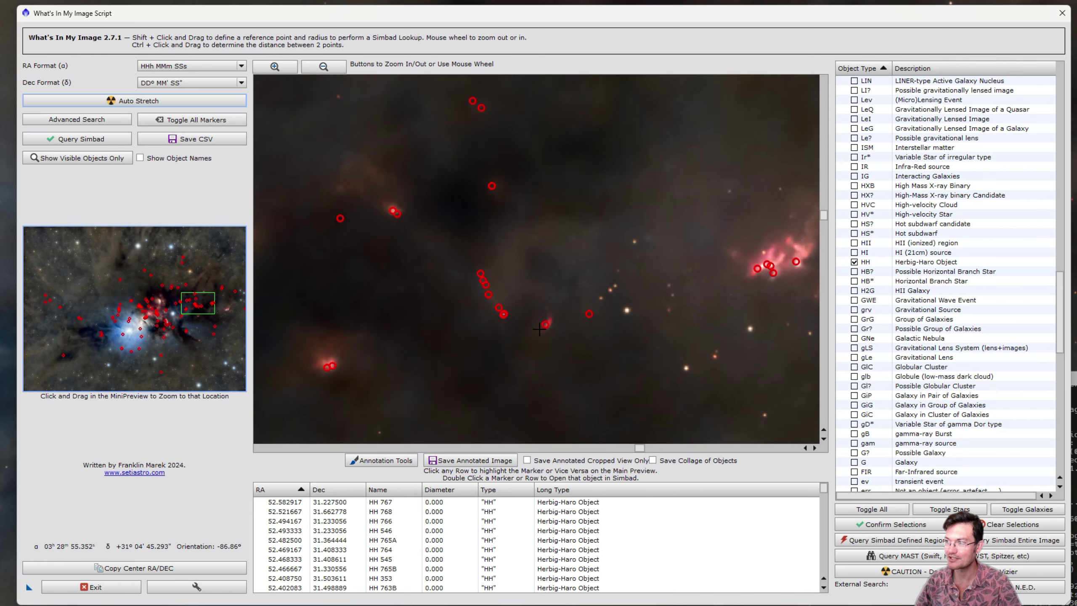
drag(504, 317, 500, 313)
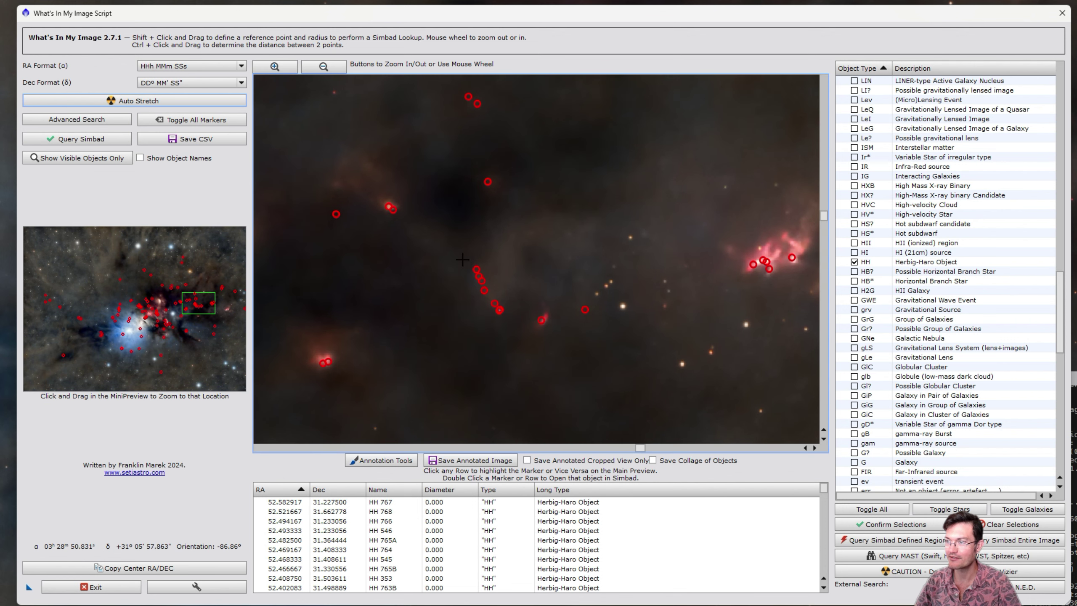
drag(478, 272, 482, 277)
click(486, 285)
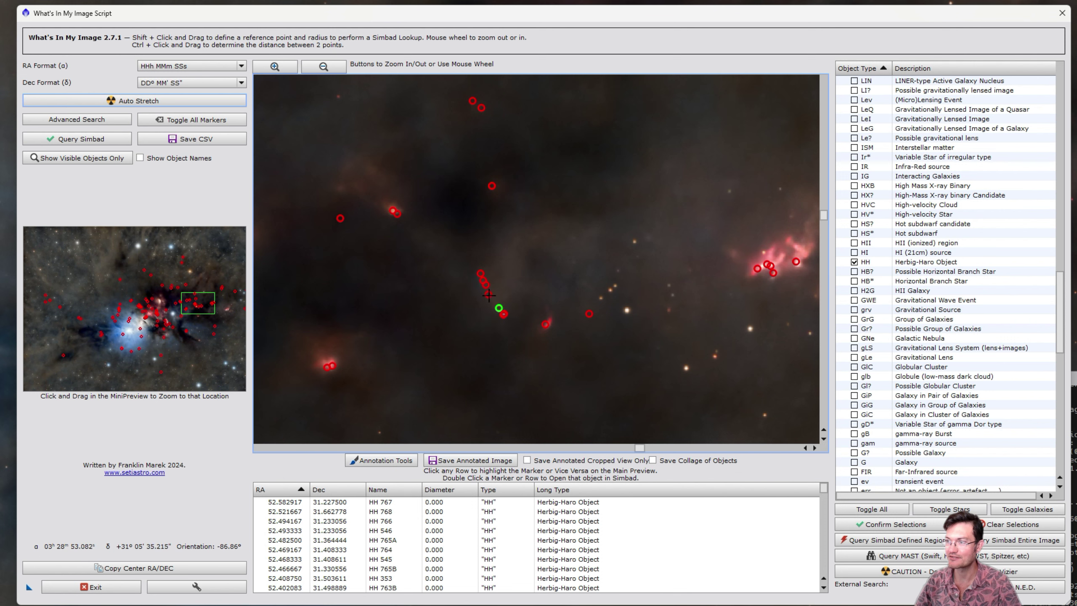
click(489, 295)
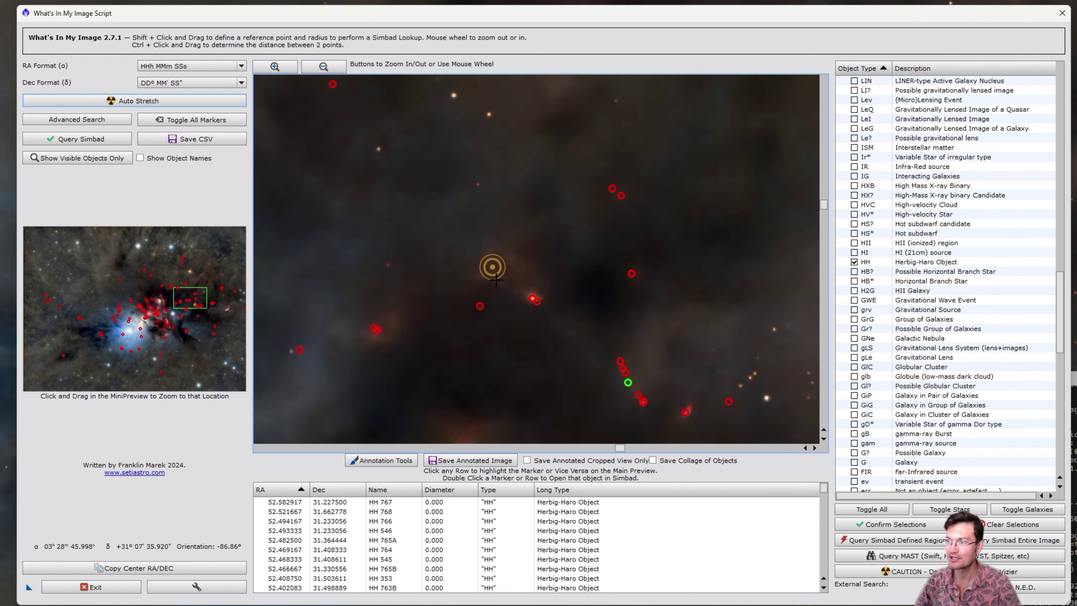
drag(532, 296, 572, 297)
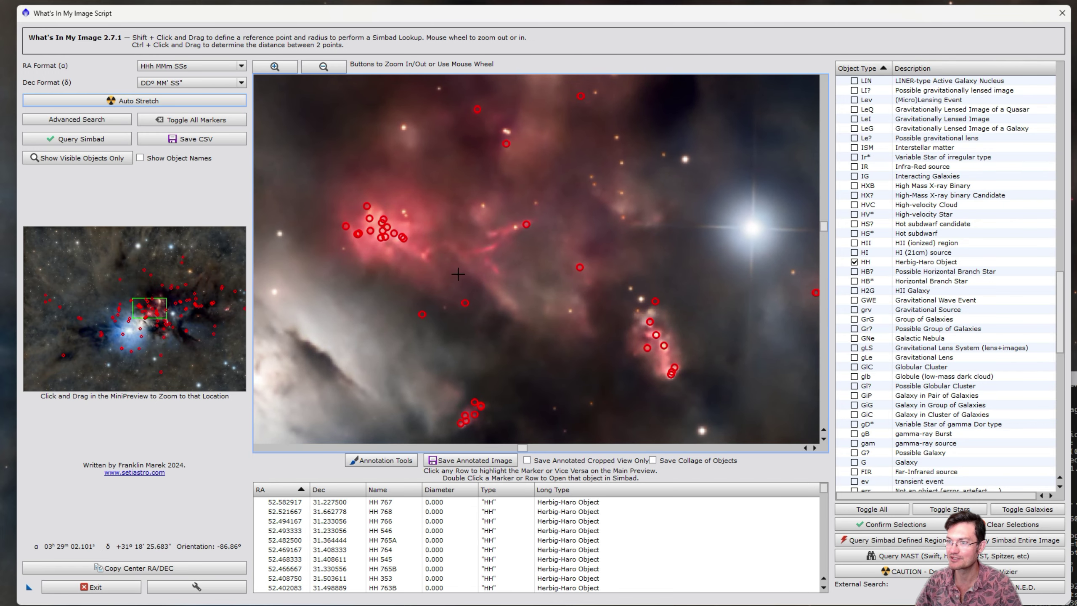
scroll(1060, 306, up, 20)
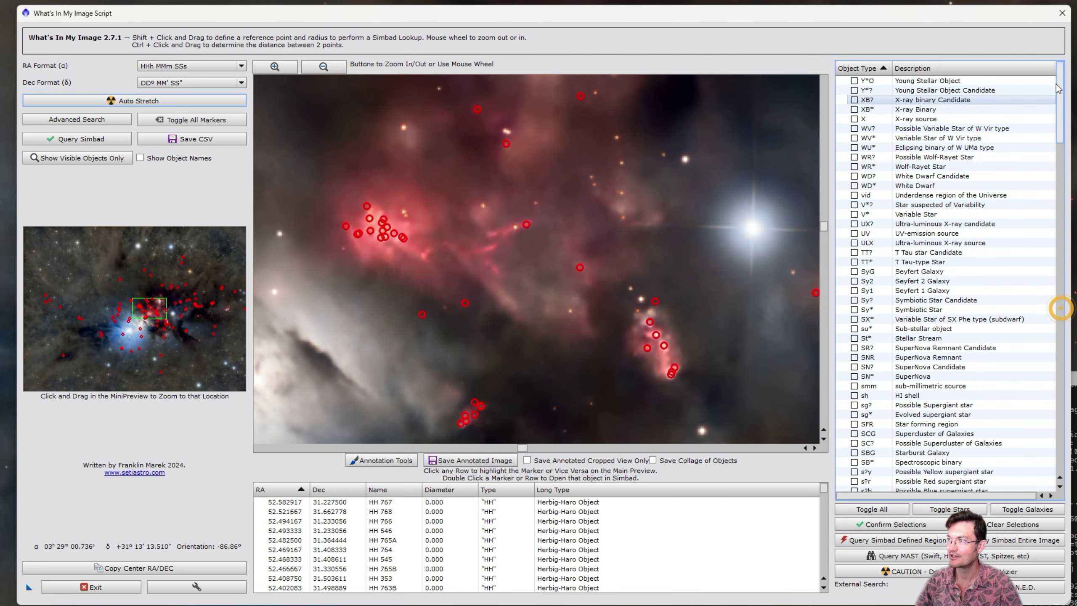
Add Young Stellar Objects (Y*O) to the lookup, confirm, and pan toward the nebula core
click(854, 80)
click(892, 524)
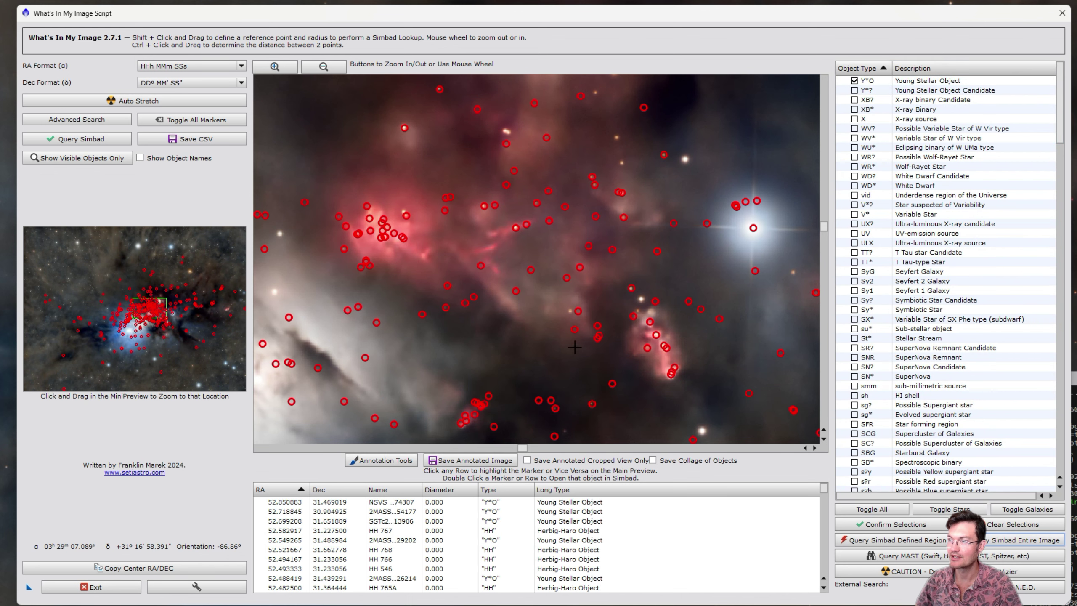
drag(163, 321, 142, 314)
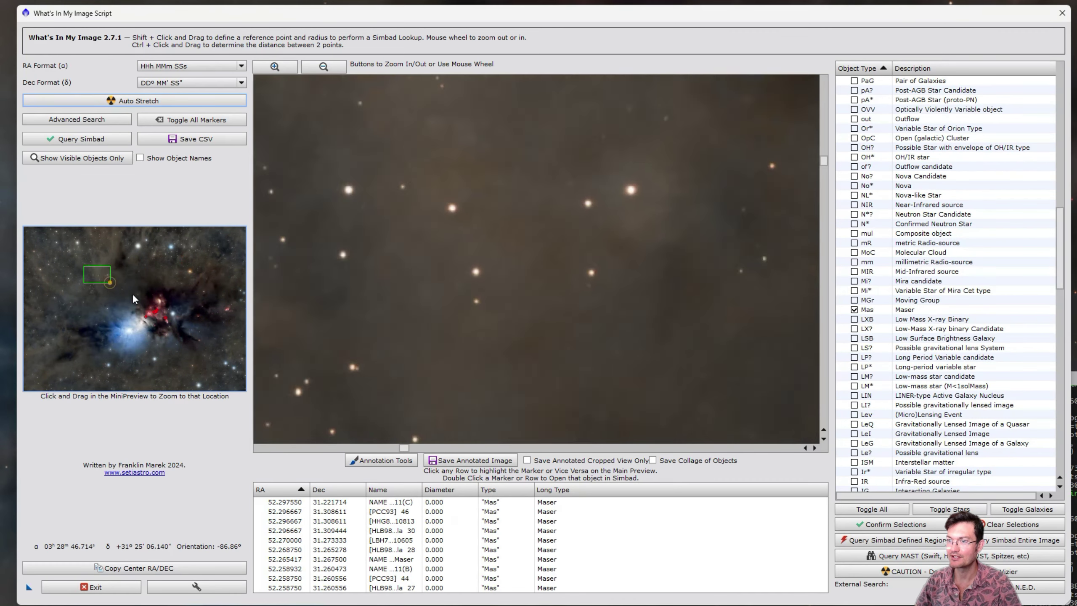
Move the preview to the red knot near the star and pick out the Maser object
drag(132, 293, 168, 317)
click(554, 341)
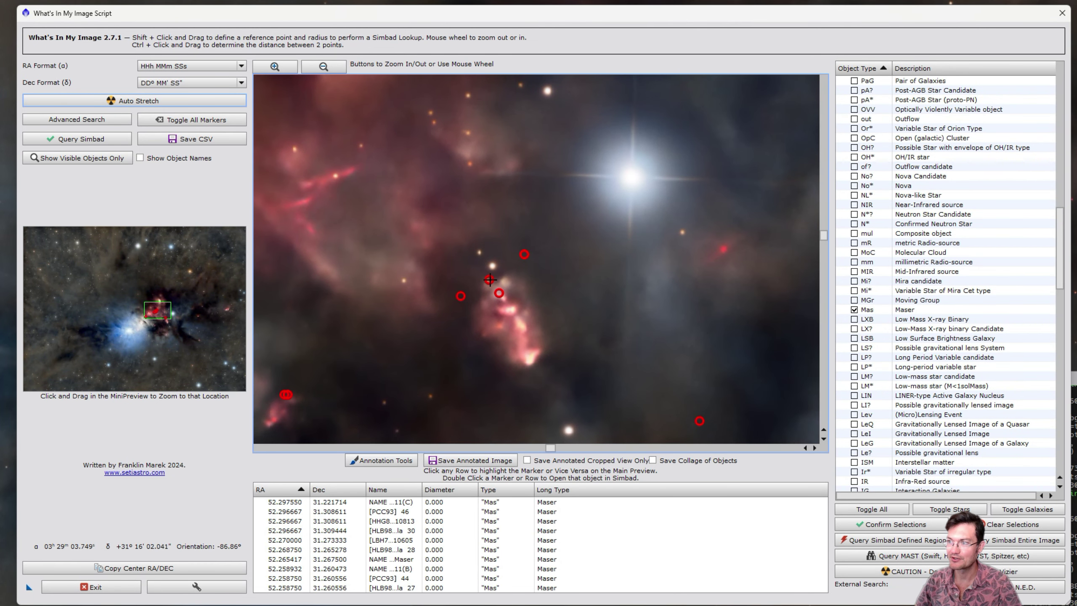
click(489, 278)
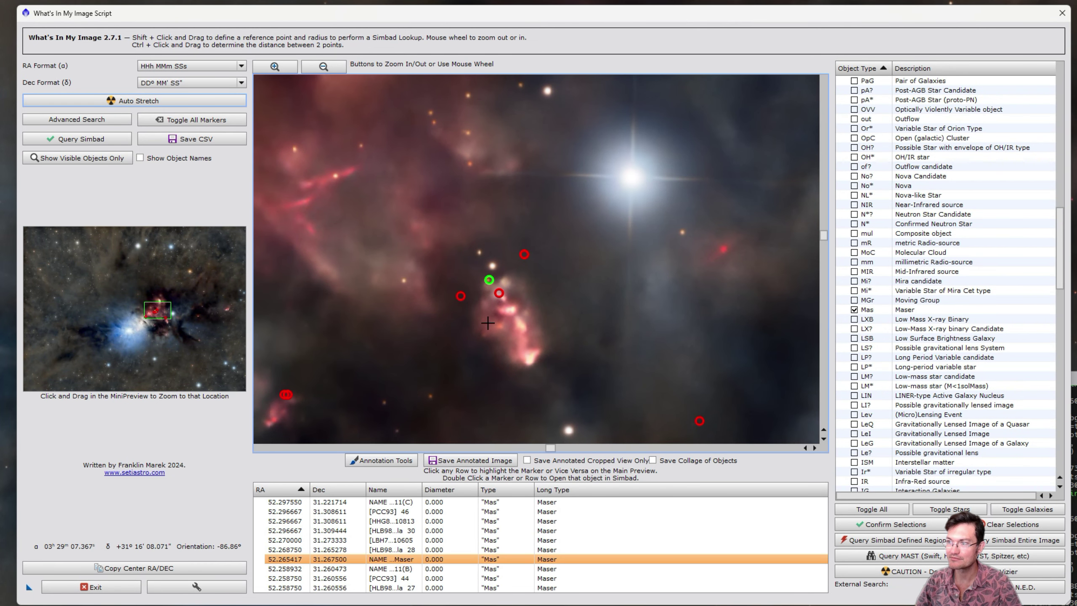
Zoom out and re-centre the view on the red nebula core around the maser markers
mouse_move(166, 319)
mouse_down()
mouse_move(156, 316)
mouse_move(186, 318)
mouse_up()
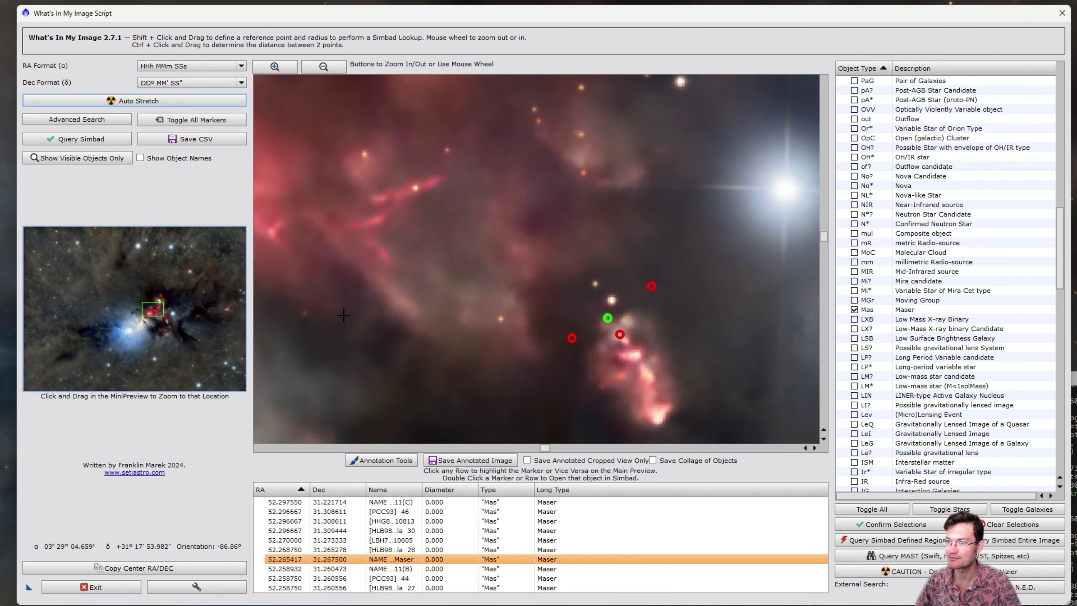
scroll(175, 319, down, 1)
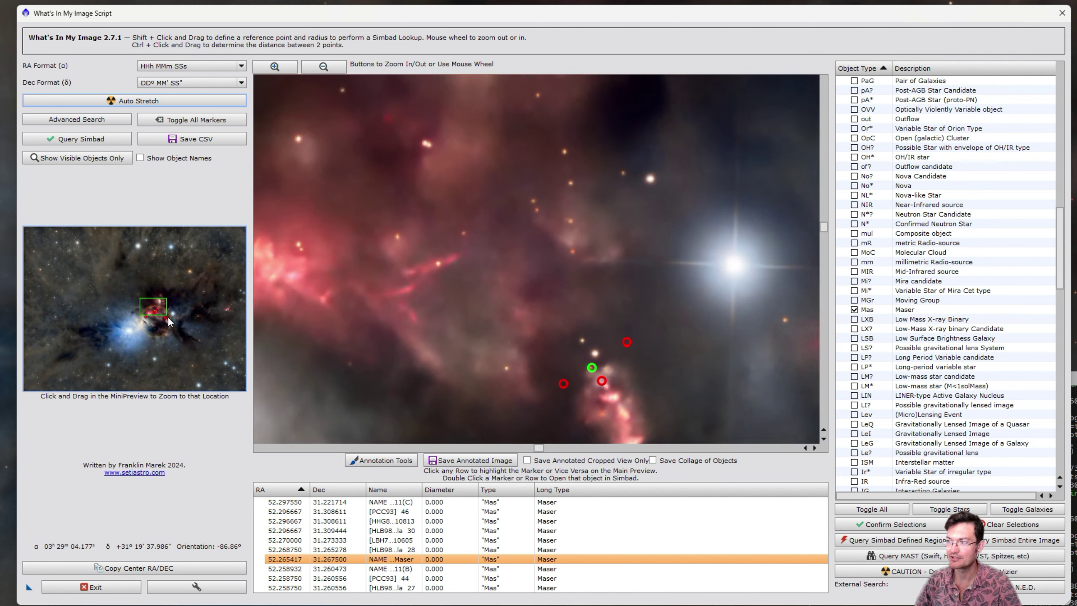
drag(171, 321, 172, 323)
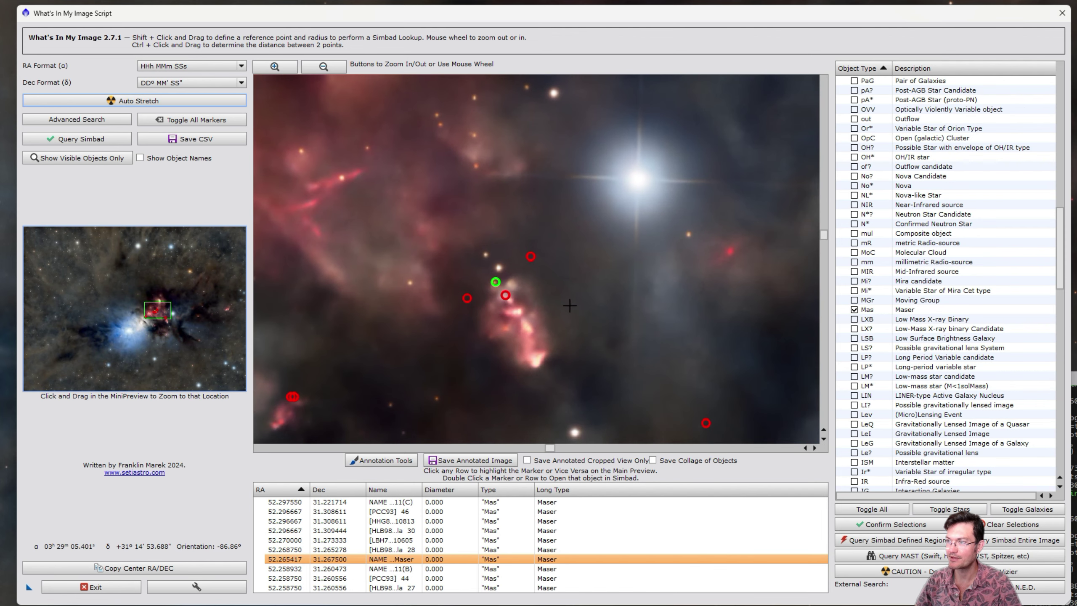
click(495, 282)
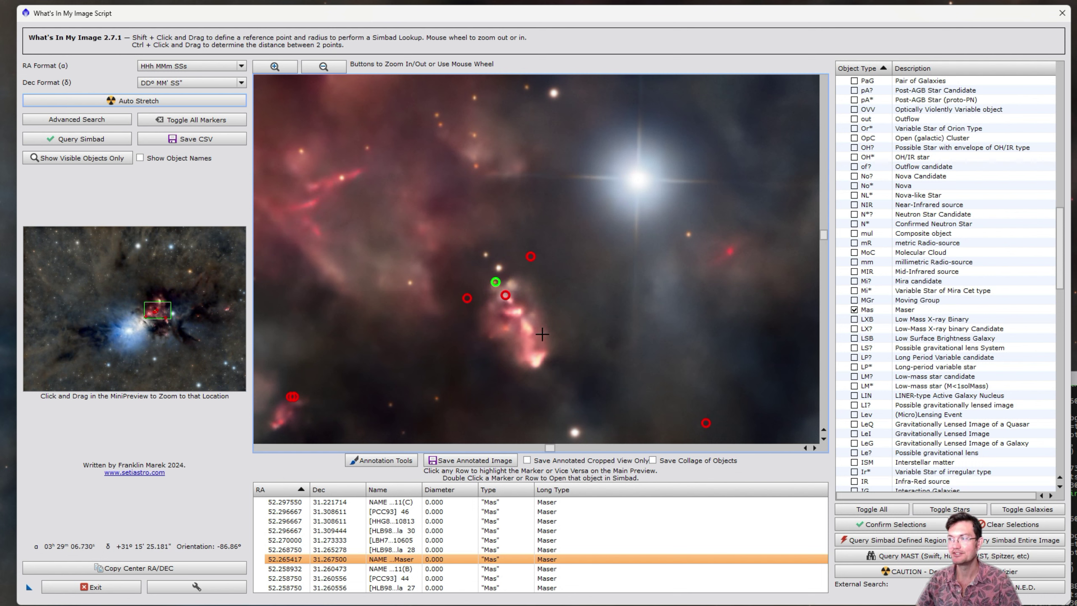
scroll(536, 328, down, 3)
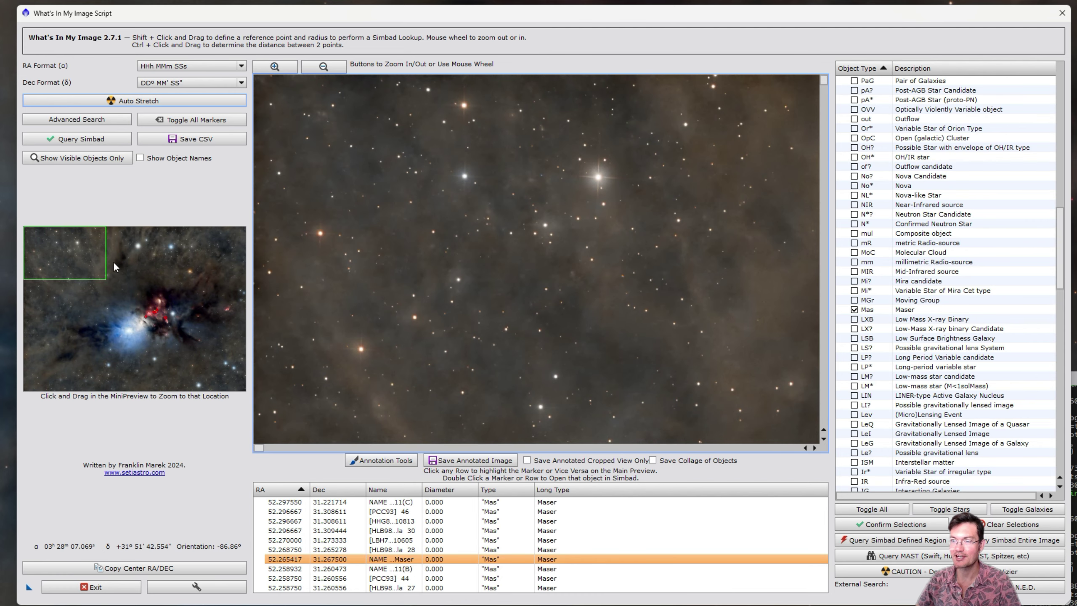
drag(100, 267, 136, 308)
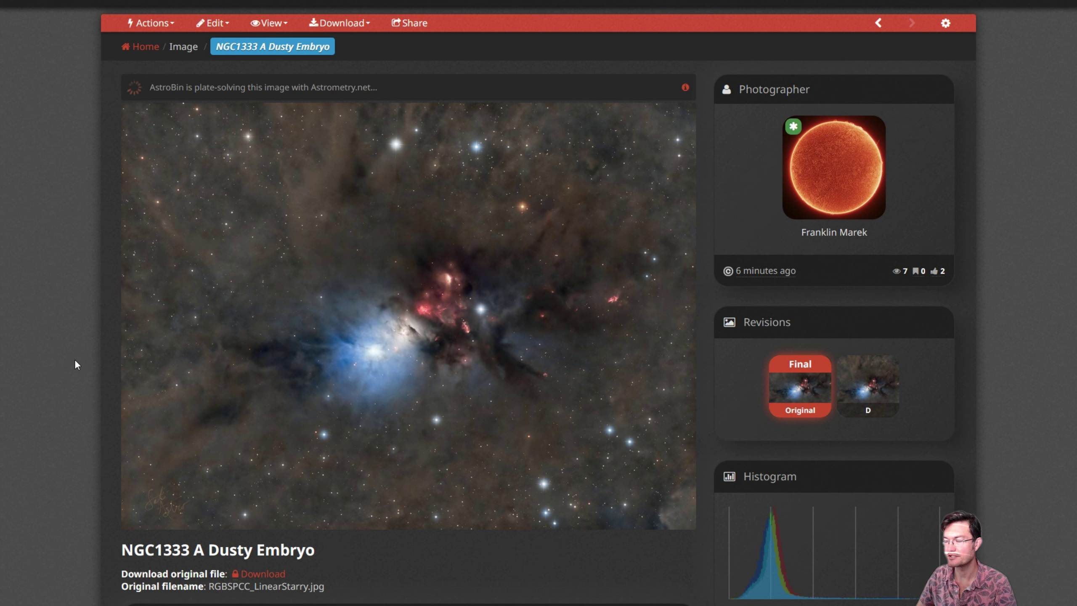
Review the NGC1333 A Dusty Embryo page's equipment, description and object collages
mouse_move(301, 360)
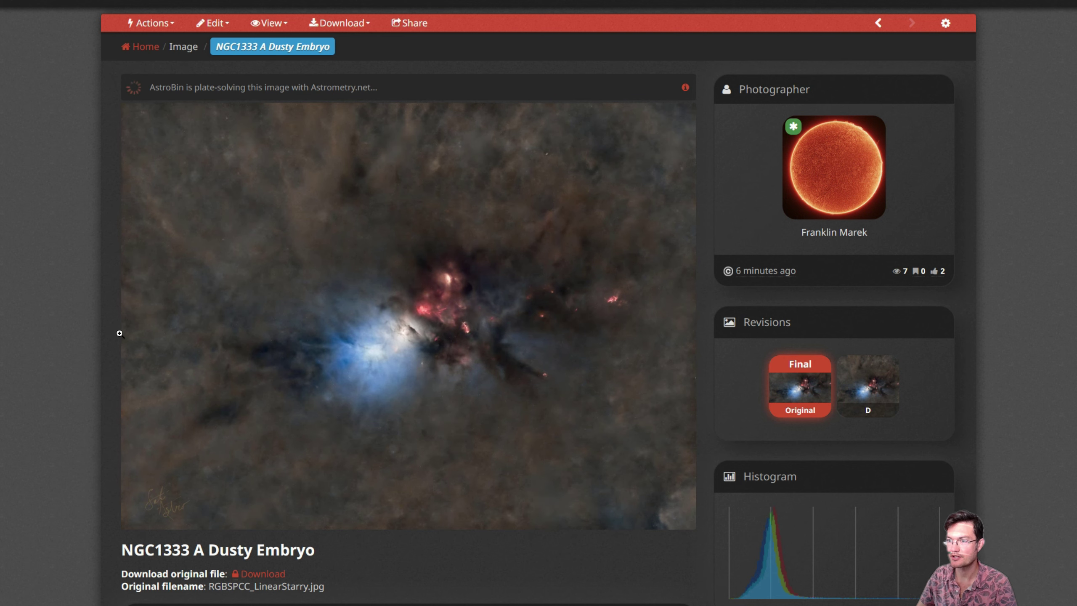
scroll(58, 351, down, 10)
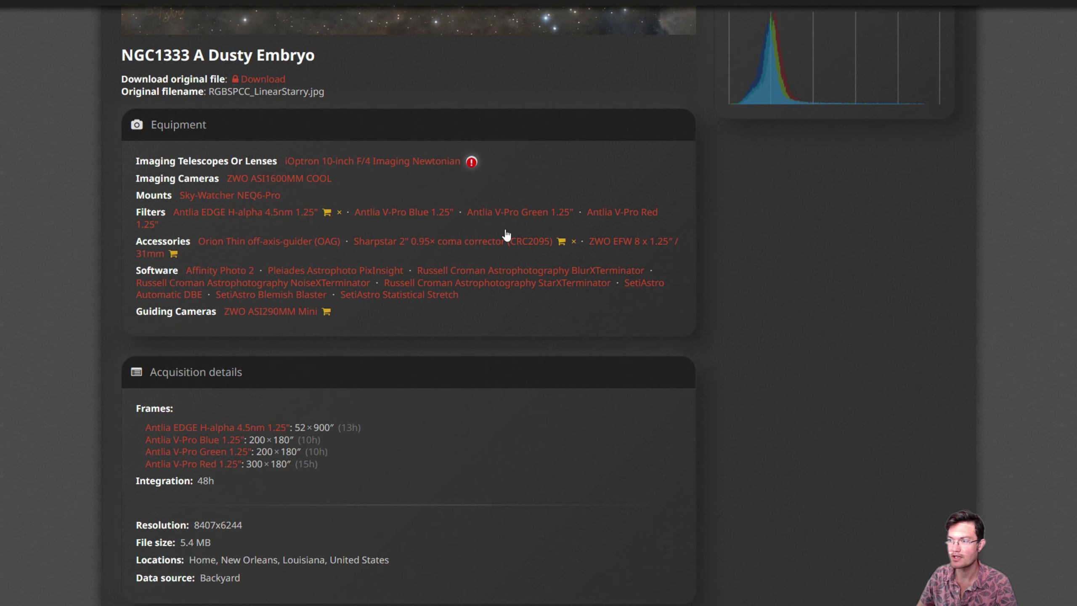
scroll(314, 486, down, 12)
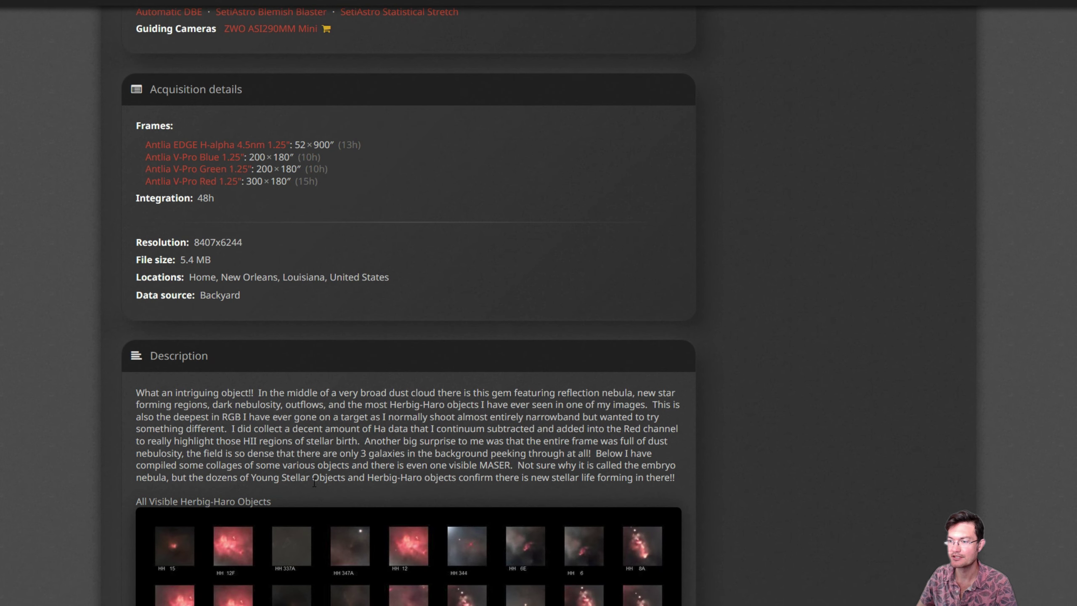
scroll(157, 422, down, 2)
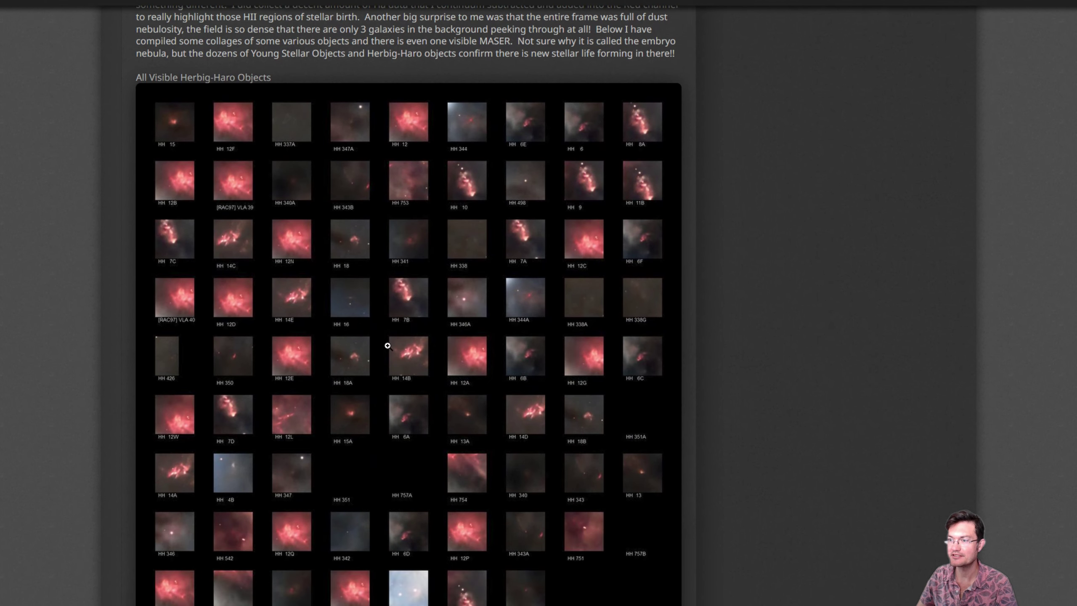
scroll(344, 327, down, 2)
scroll(344, 338, up, 2)
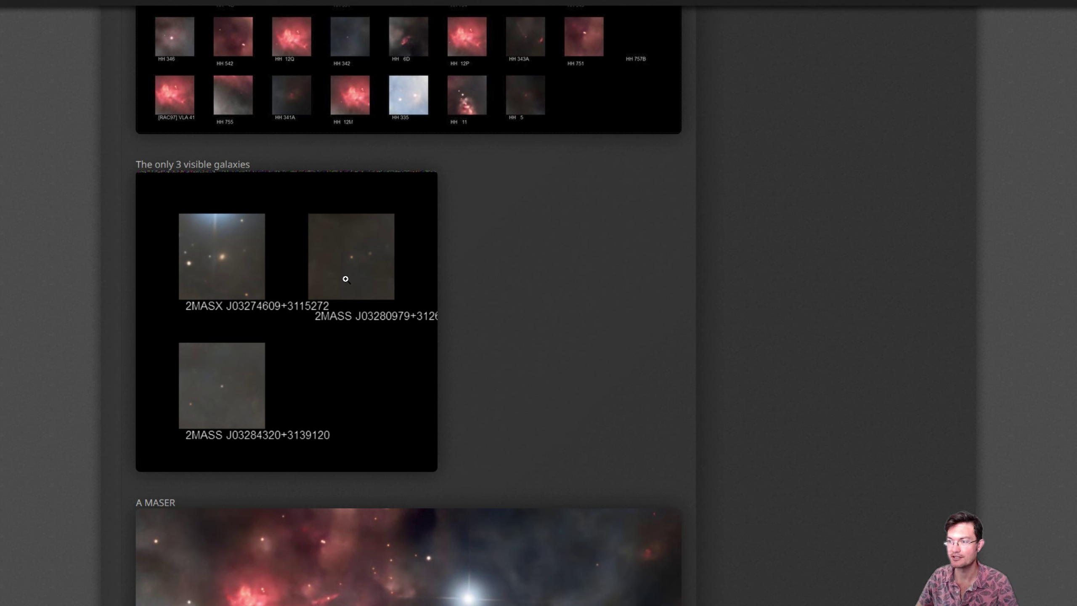
scroll(767, 393, down, 6)
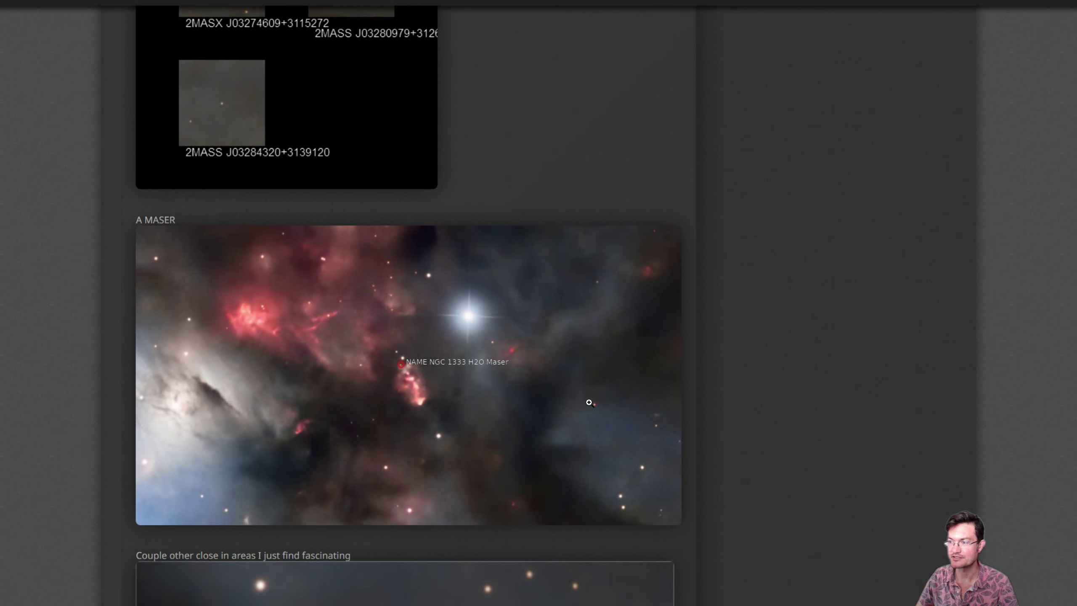
scroll(589, 402, down, 12)
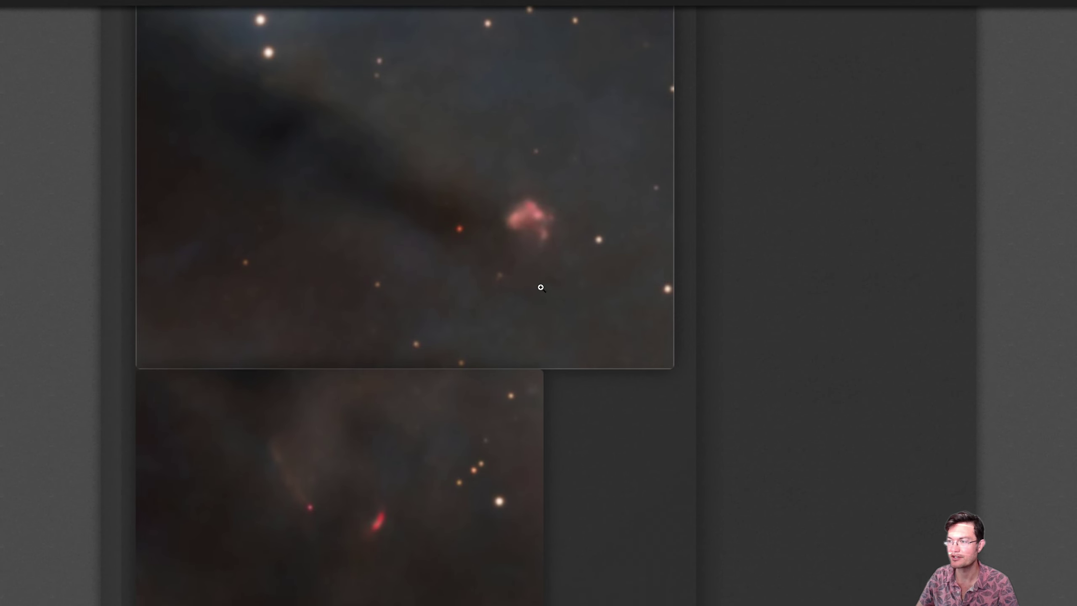
scroll(704, 427, up, 20)
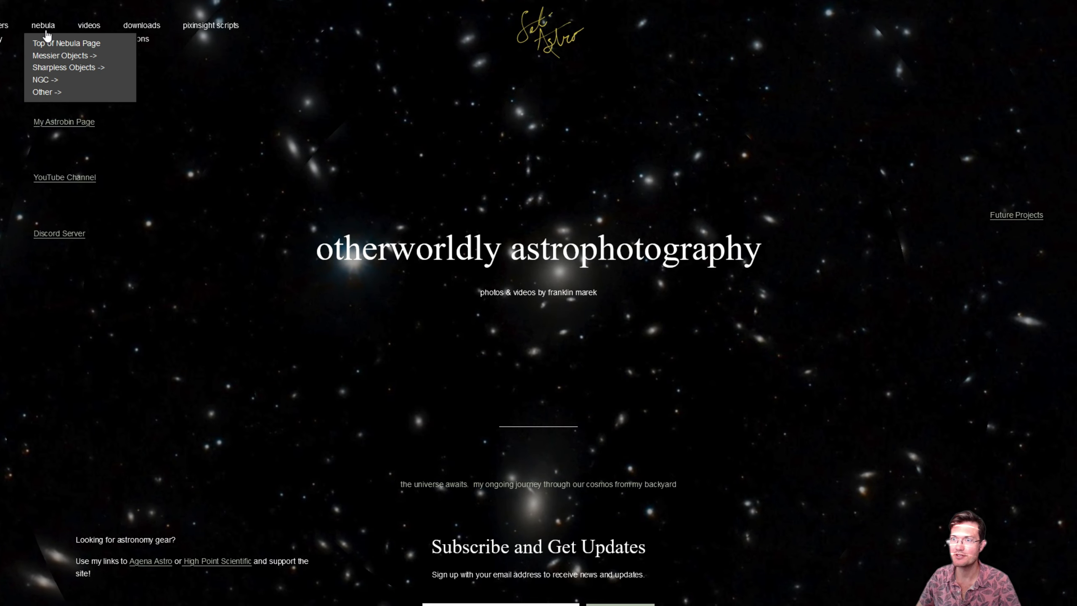
Jump to the top of the nebula page and review the NGC1333 A Dusty Embryo image and write-up
click(52, 43)
scroll(70, 375, down, 4)
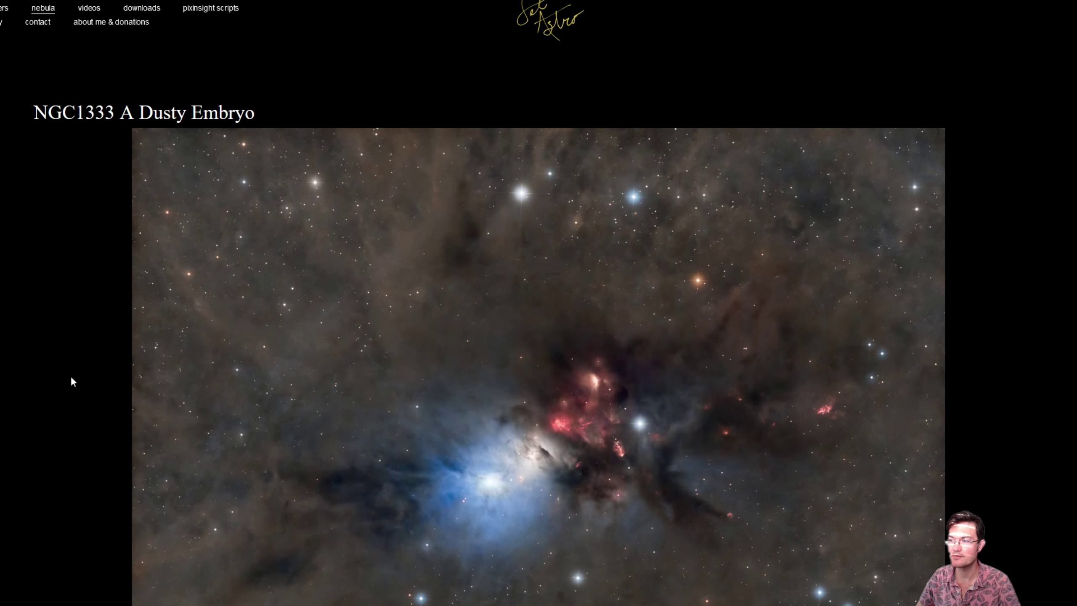
scroll(621, 324, up, 5)
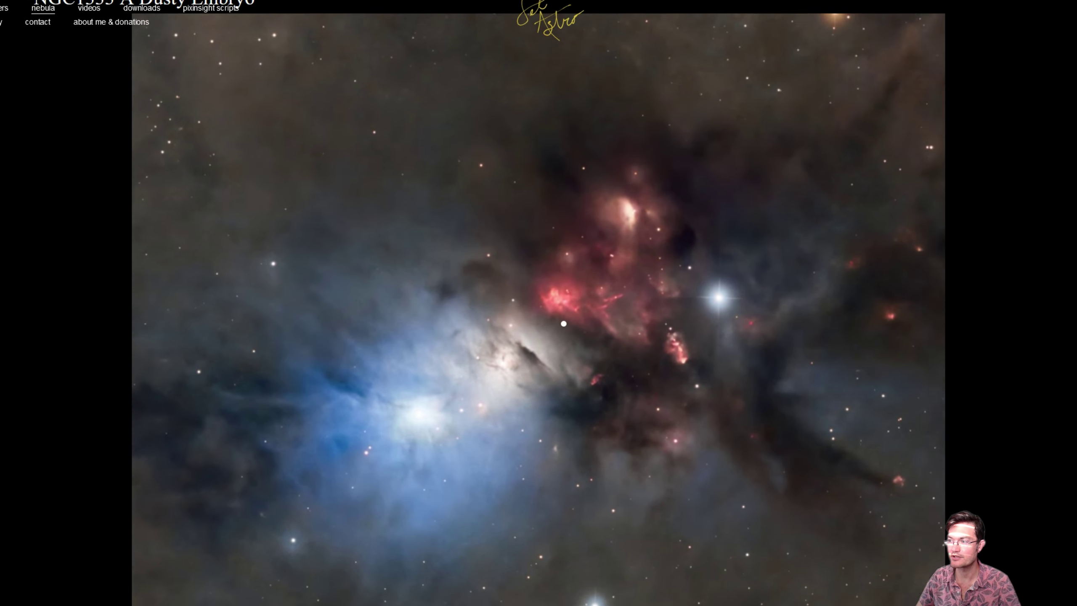
scroll(1001, 359, down, 3)
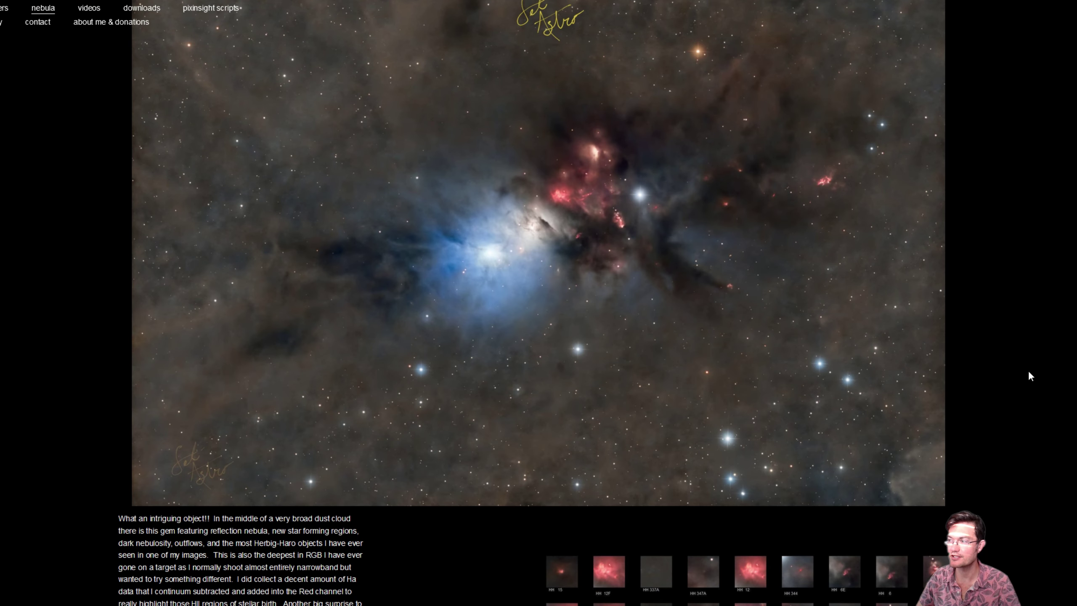
scroll(1042, 371, down, 8)
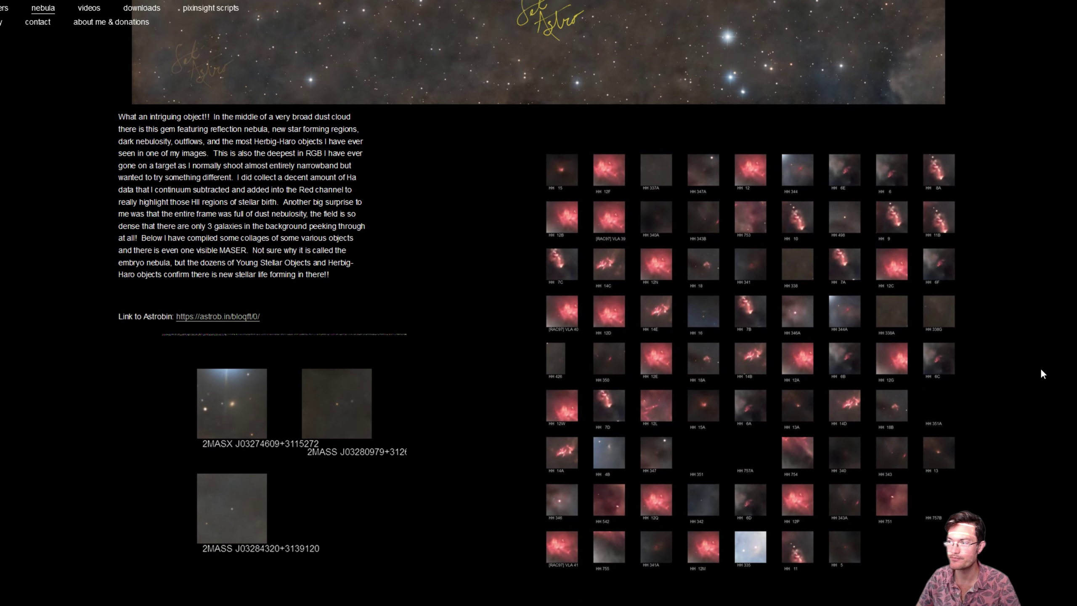
scroll(741, 257, down, 3)
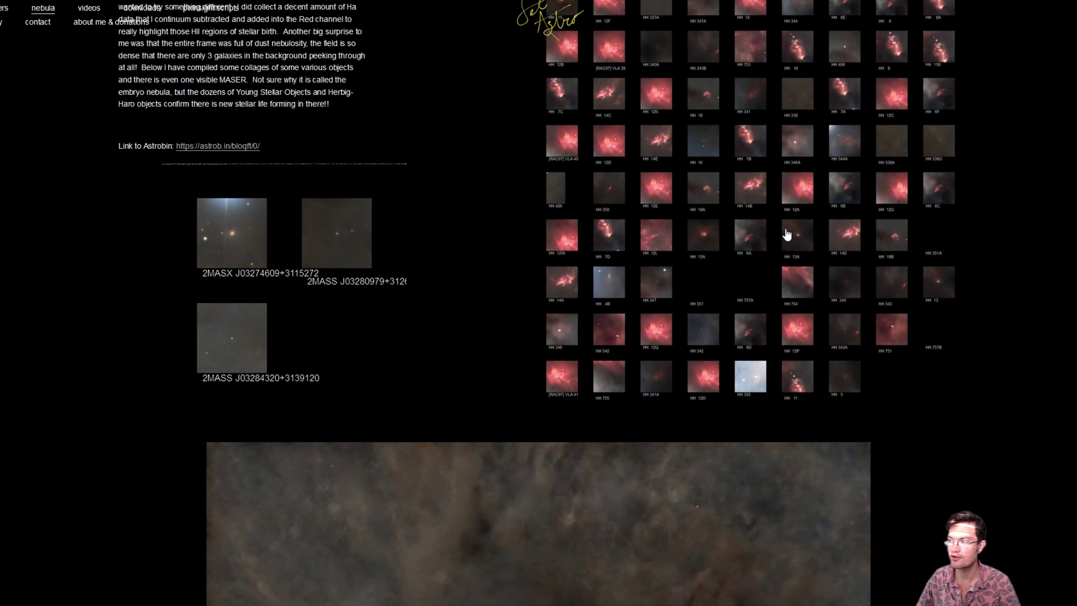
scroll(504, 370, down, 5)
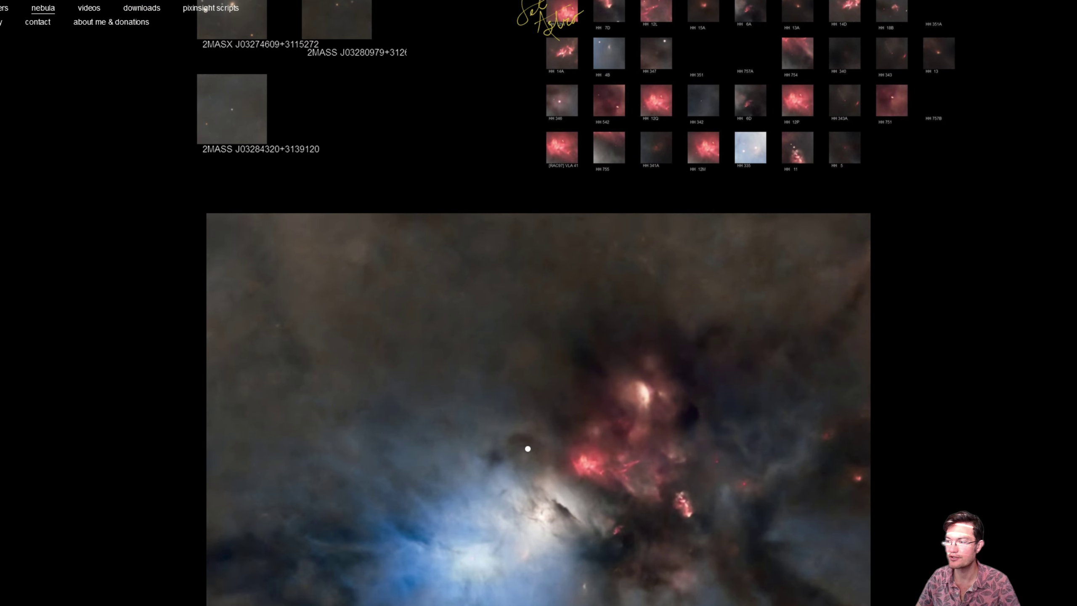
scroll(515, 396, up, 7)
scroll(437, 305, up, 6)
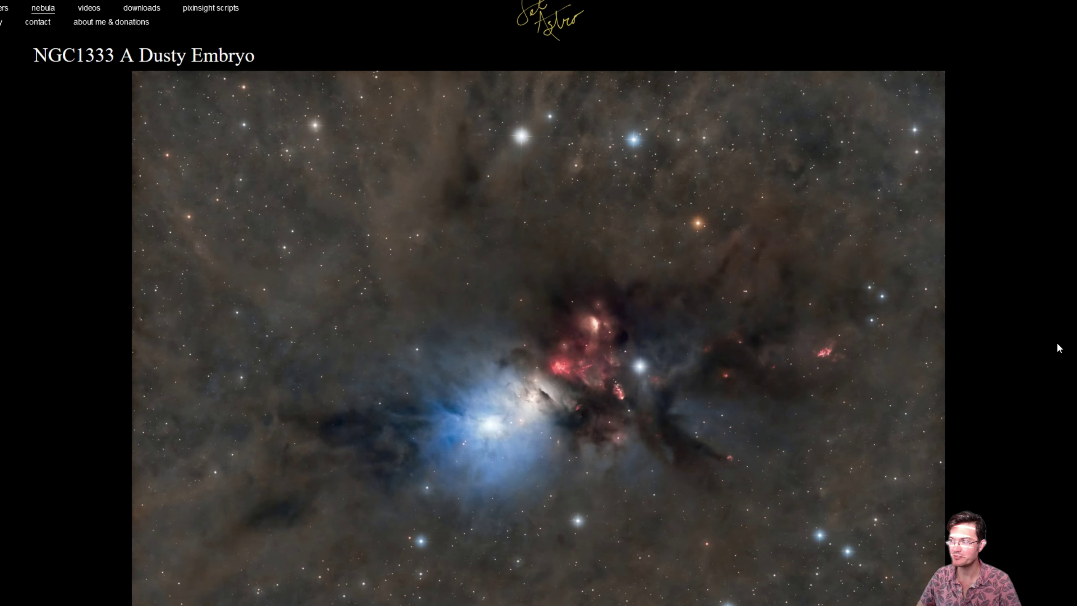
mouse_move(508, 378)
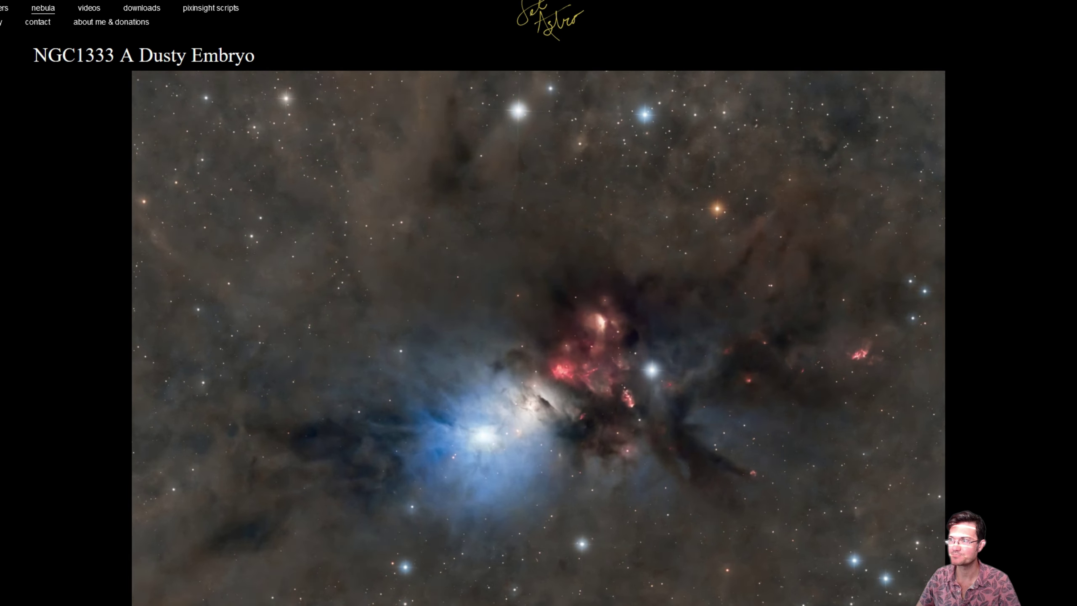